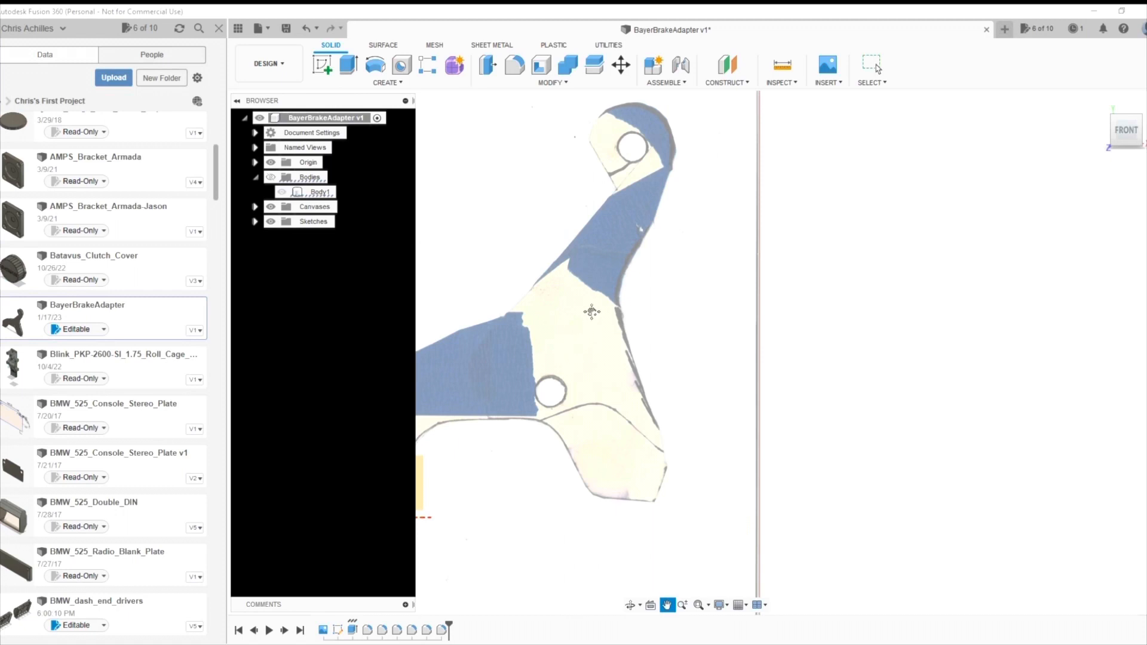
Insert the BrakeAdapter image from the Toys > Brake Adapter folder as a second canvas, offset about 5.40 in along X
{"action": "left_click_drag", "start_coordinate": [591, 311], "coordinate": [586, 343]}
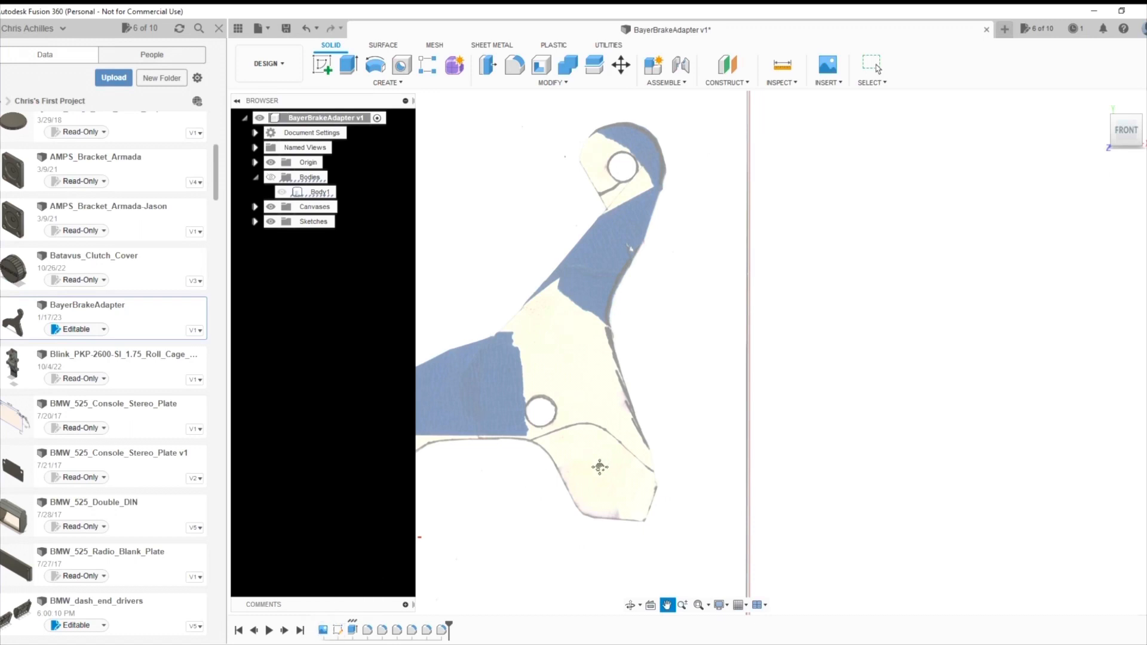
{"action": "left_click", "coordinate": [835, 83]}
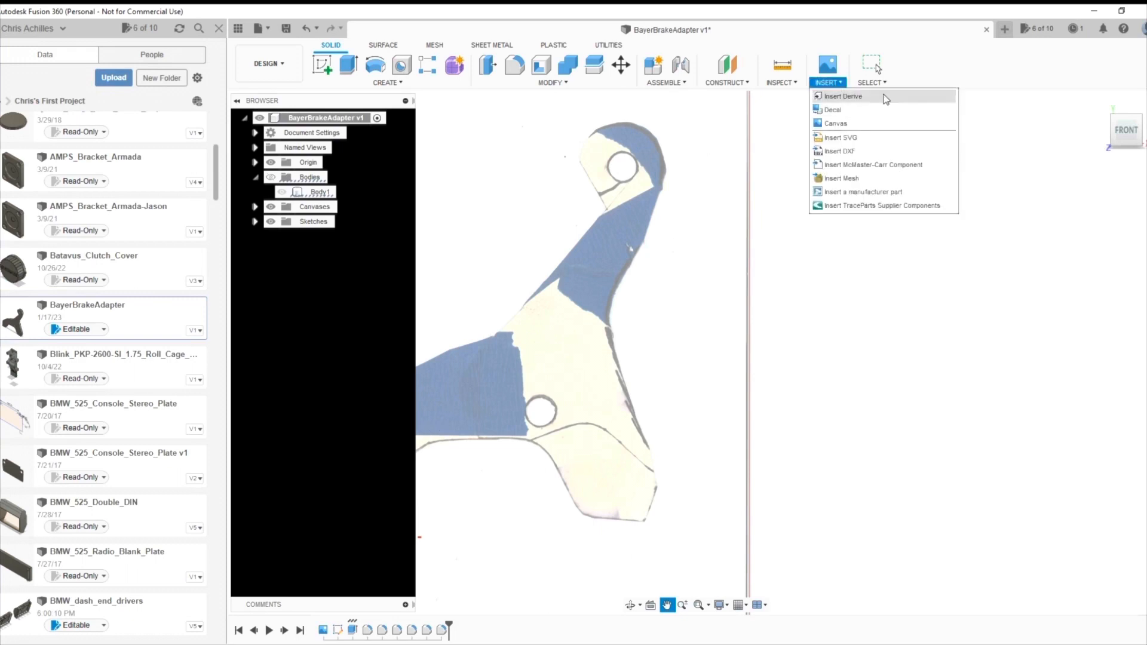
{"action": "left_click", "coordinate": [856, 121]}
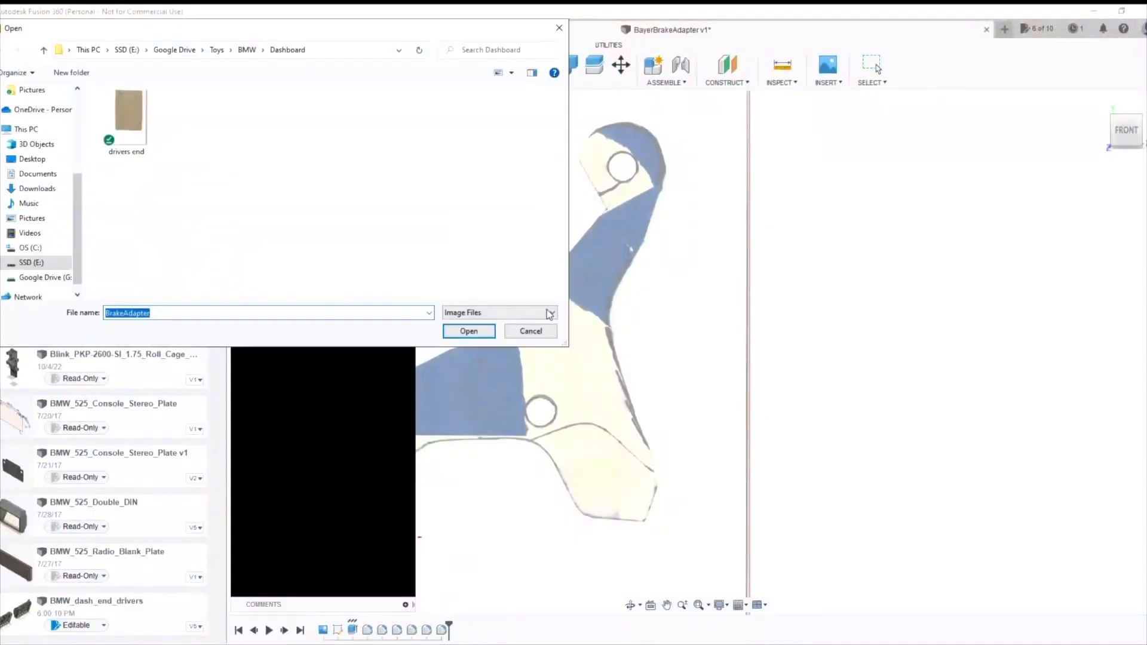
{"action": "left_click", "coordinate": [217, 49]}
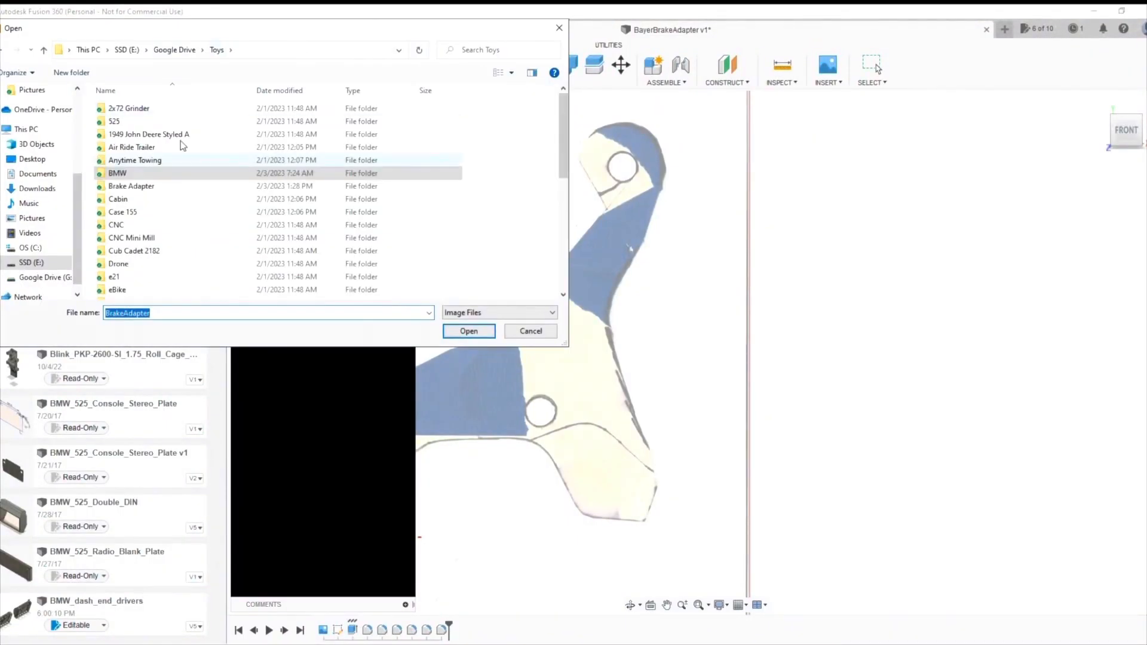
{"action": "double_click", "coordinate": [126, 185]}
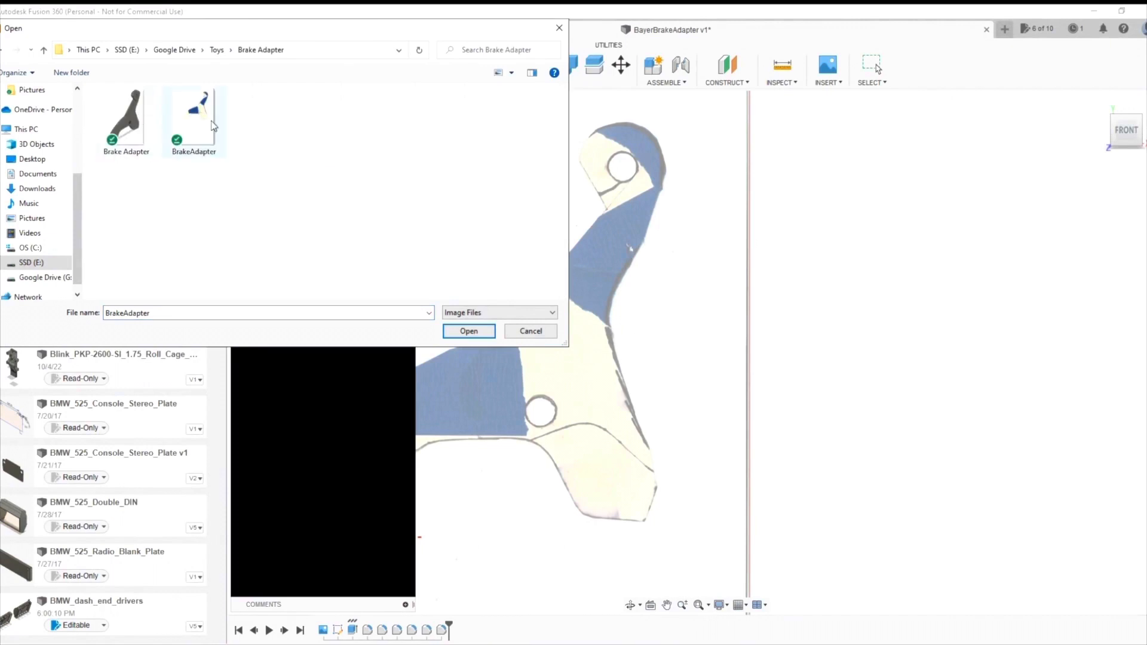
{"action": "left_click", "coordinate": [190, 115]}
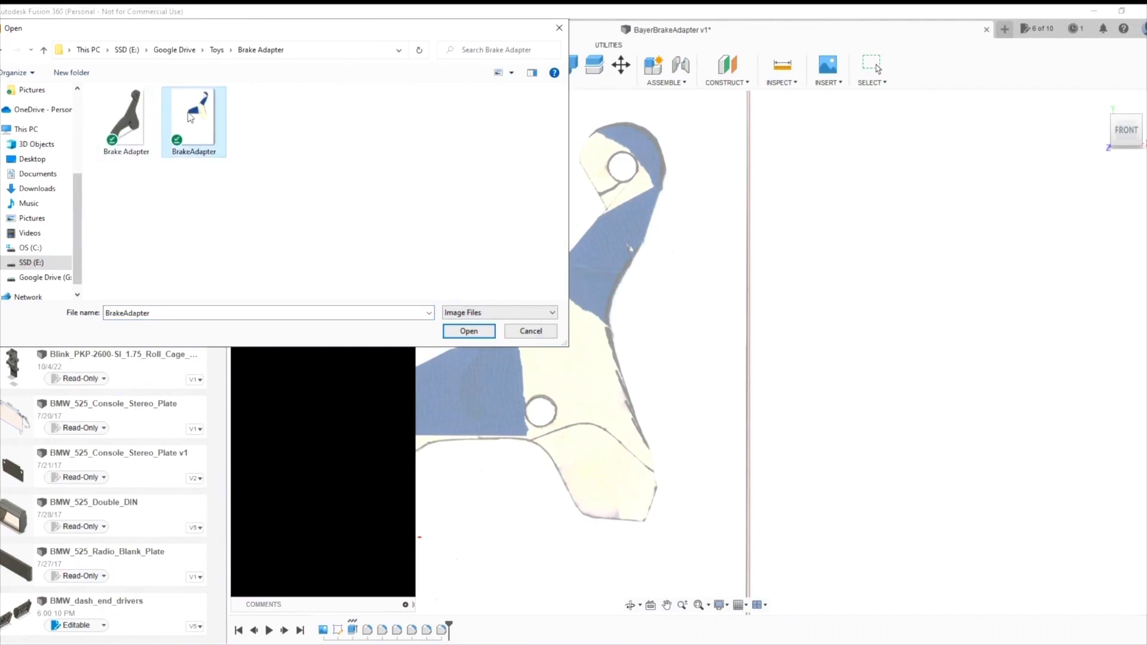
{"action": "left_click", "coordinate": [469, 332]}
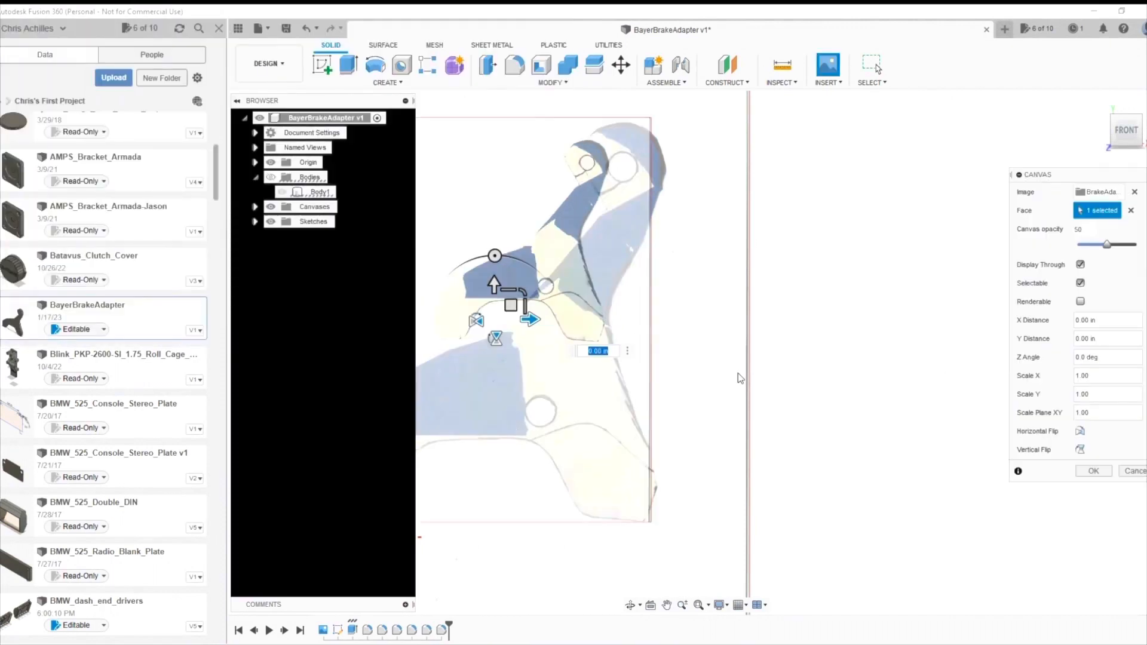
{"action": "left_click_drag", "start_coordinate": [530, 320], "coordinate": [930, 318]}
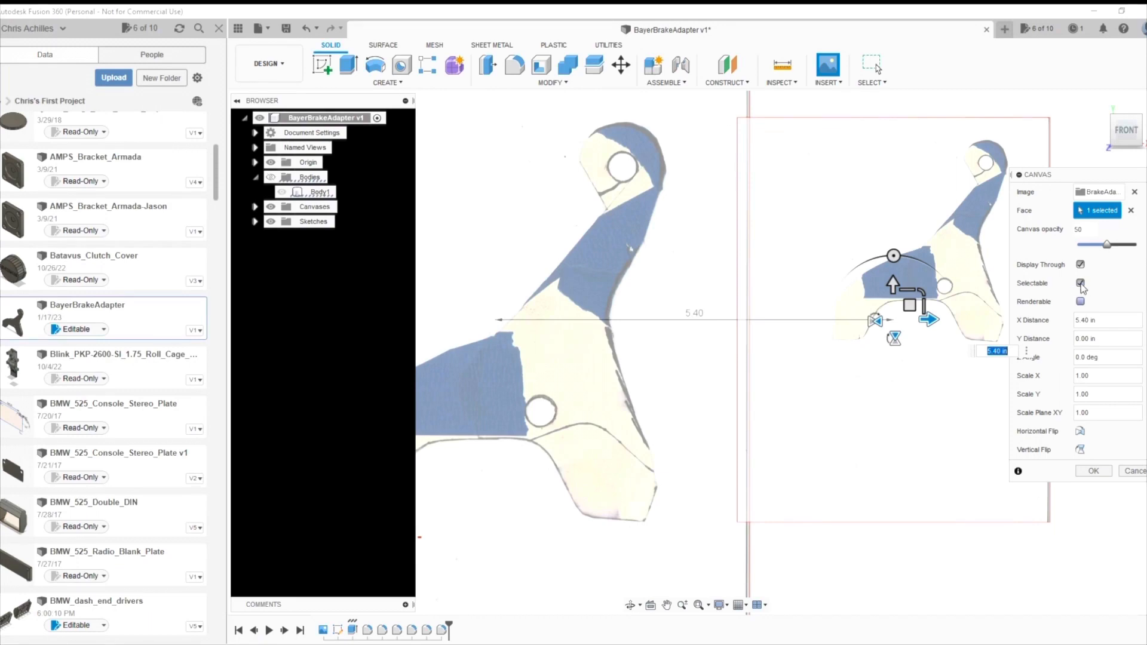
{"action": "left_click", "coordinate": [1091, 472]}
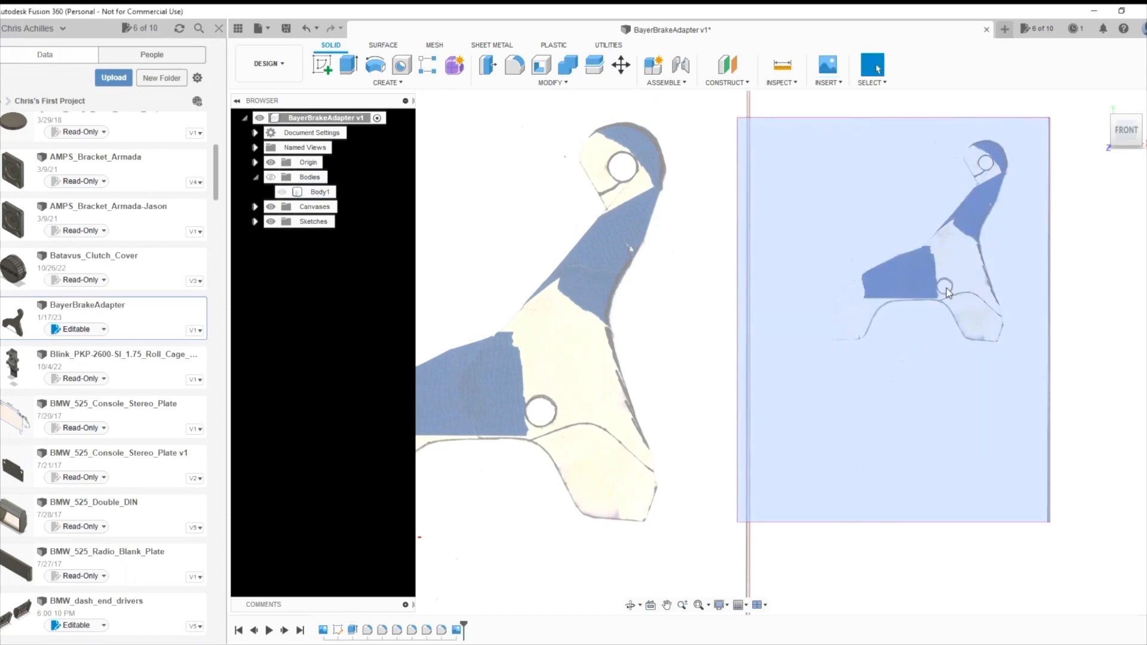
Calibrate the new canvas by setting the distance between its lower and upper hole centers to 3.5 in
{"action": "left_click", "coordinate": [919, 268]}
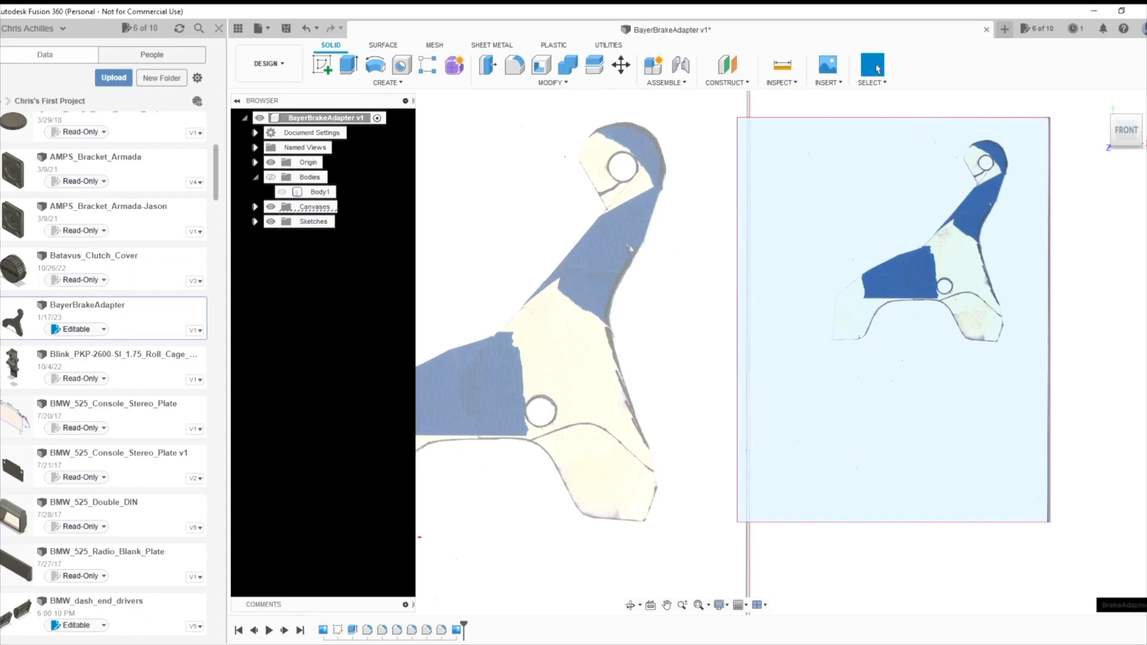
{"action": "left_click", "coordinate": [896, 352]}
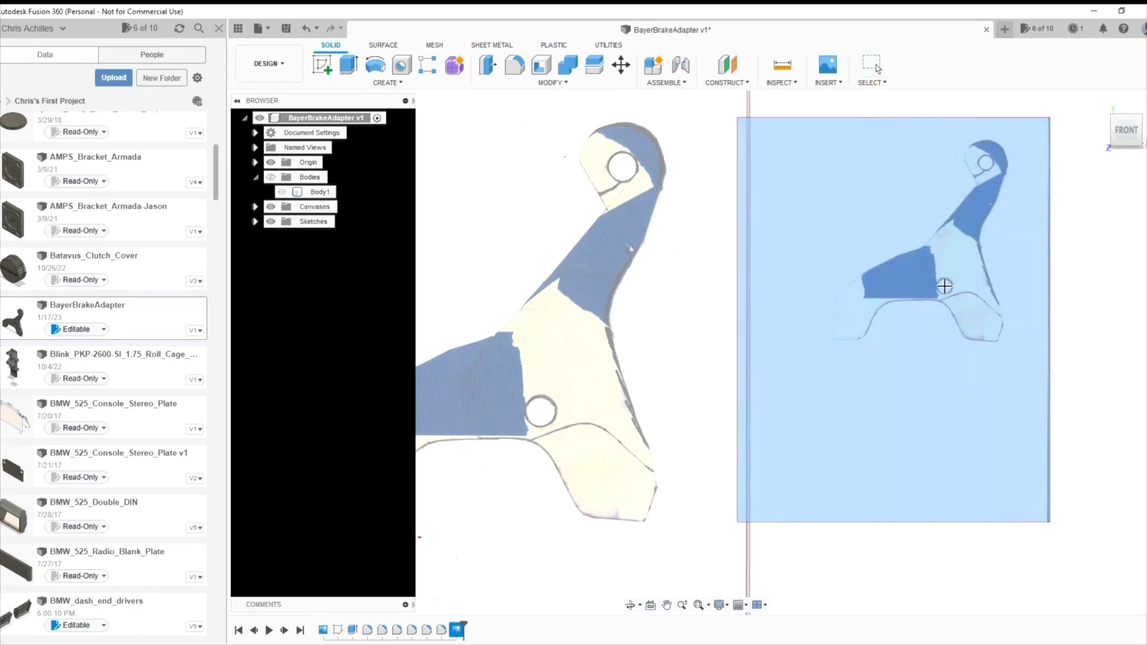
{"action": "left_click", "coordinate": [944, 286]}
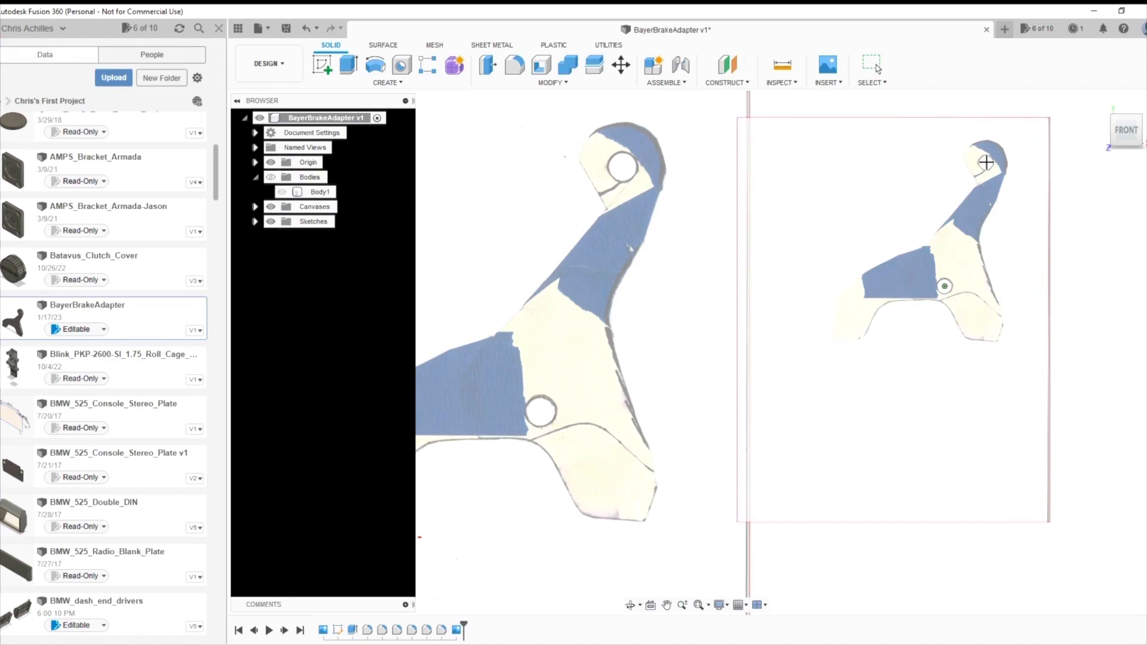
{"action": "left_click", "coordinate": [986, 162]}
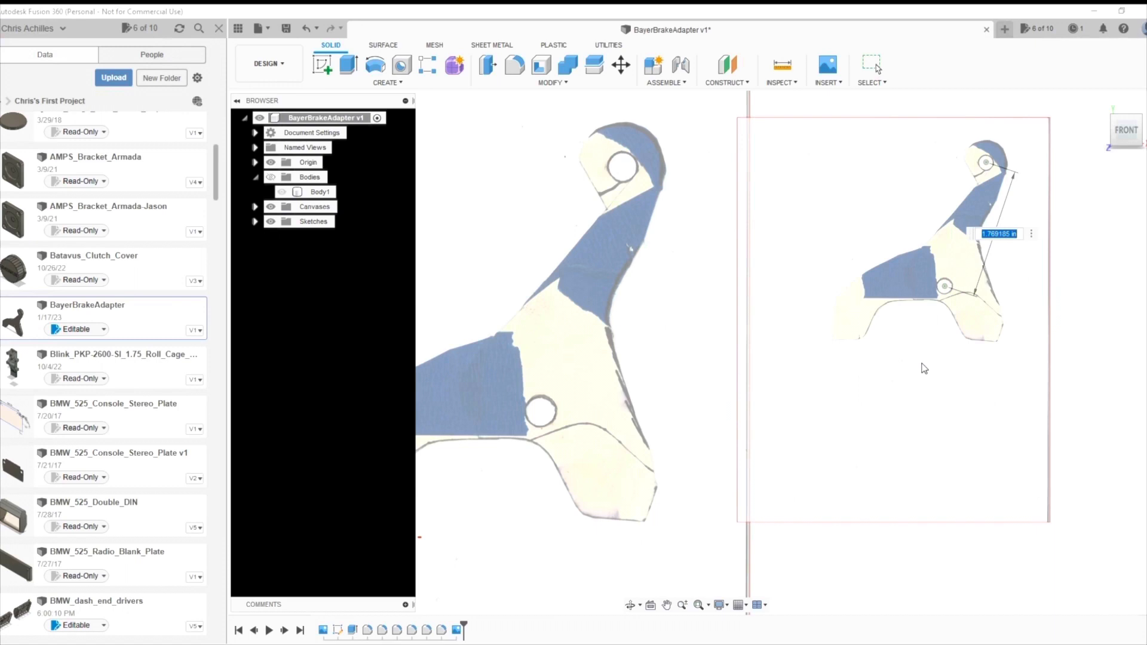
{"action": "type", "text": "3.5"}
{"action": "key", "text": "Return"}
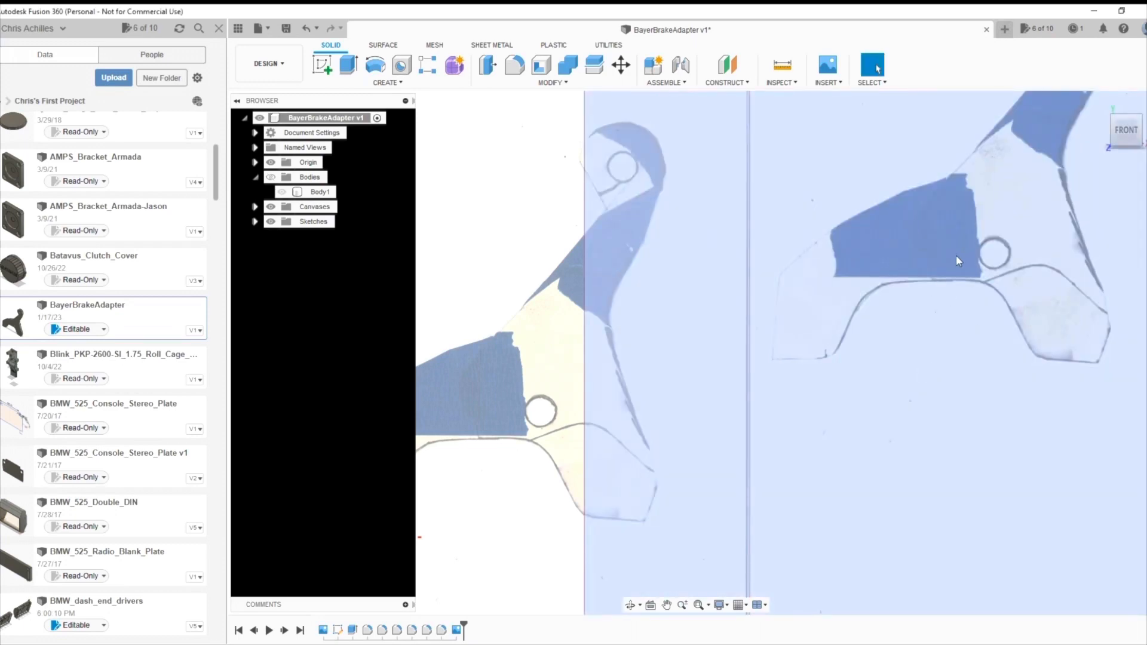
Start a new sketch on the front plane over the original brake adapter canvas
{"action": "left_click_drag", "start_coordinate": [955, 256], "coordinate": [935, 338]}
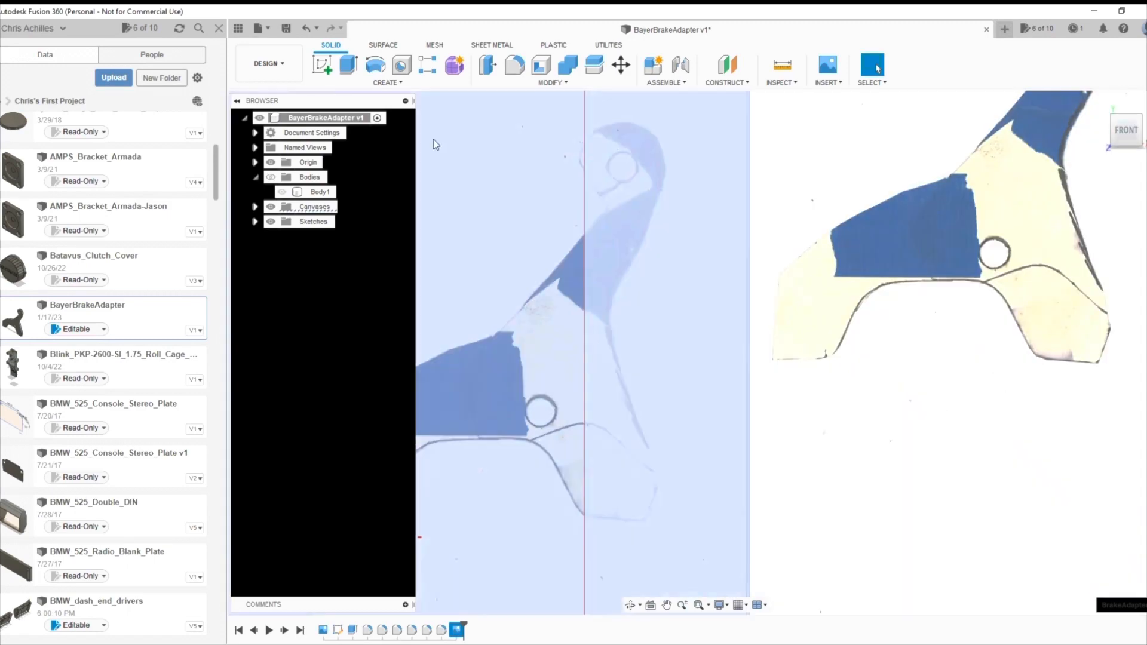
{"action": "left_click", "coordinate": [322, 64]}
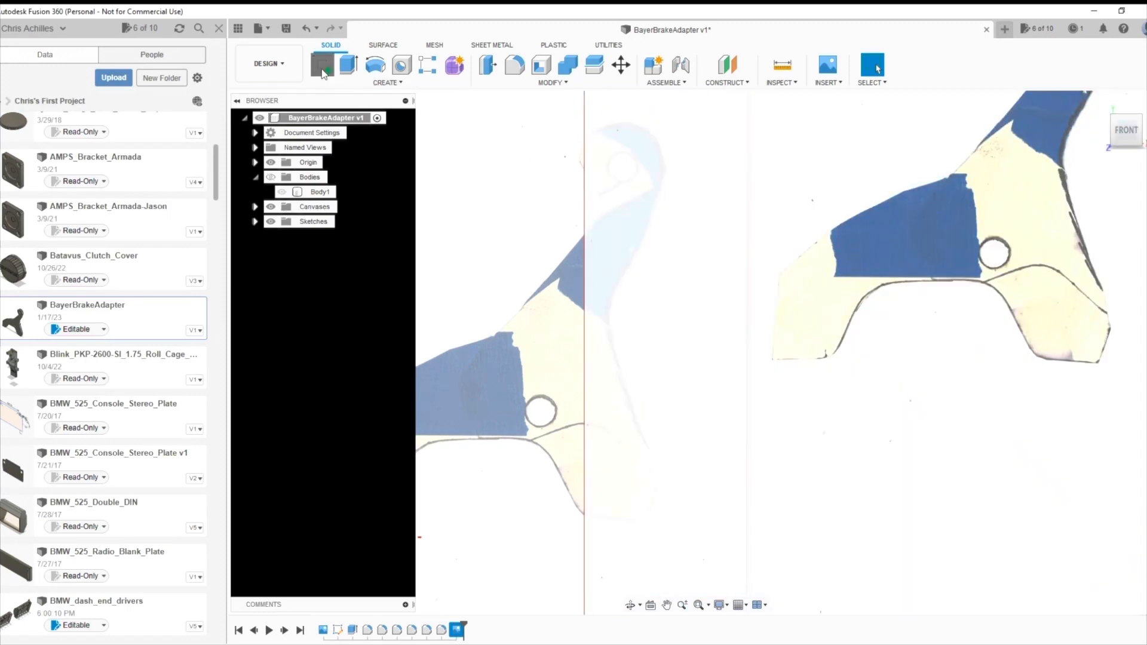
{"action": "left_click", "coordinate": [966, 232]}
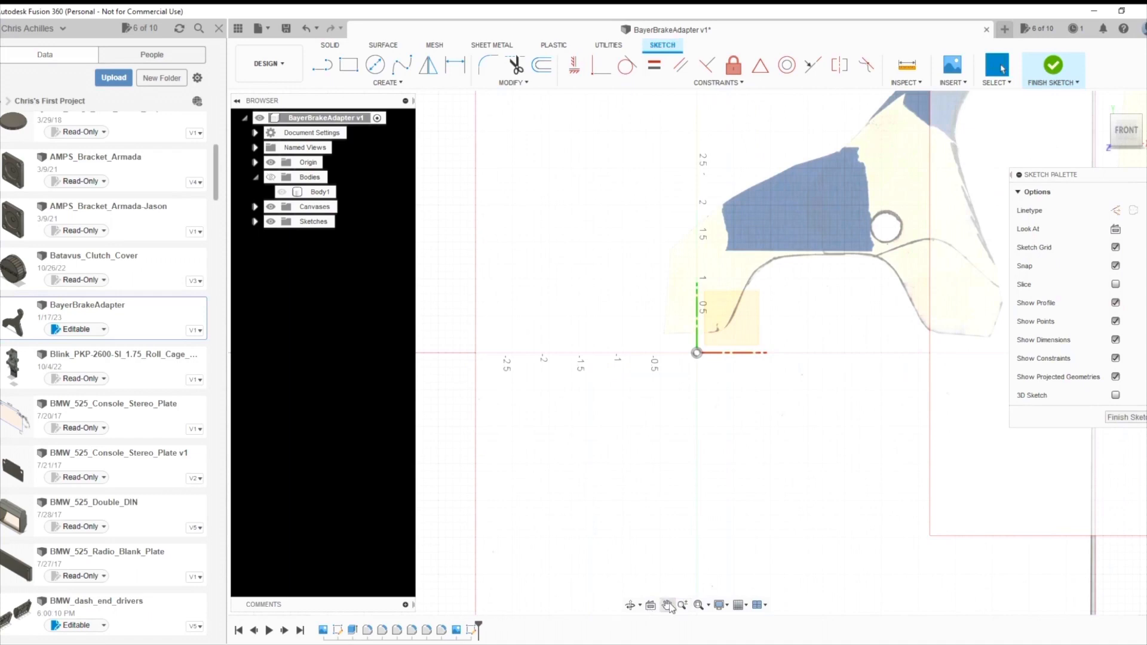
{"action": "left_click", "coordinate": [668, 605]}
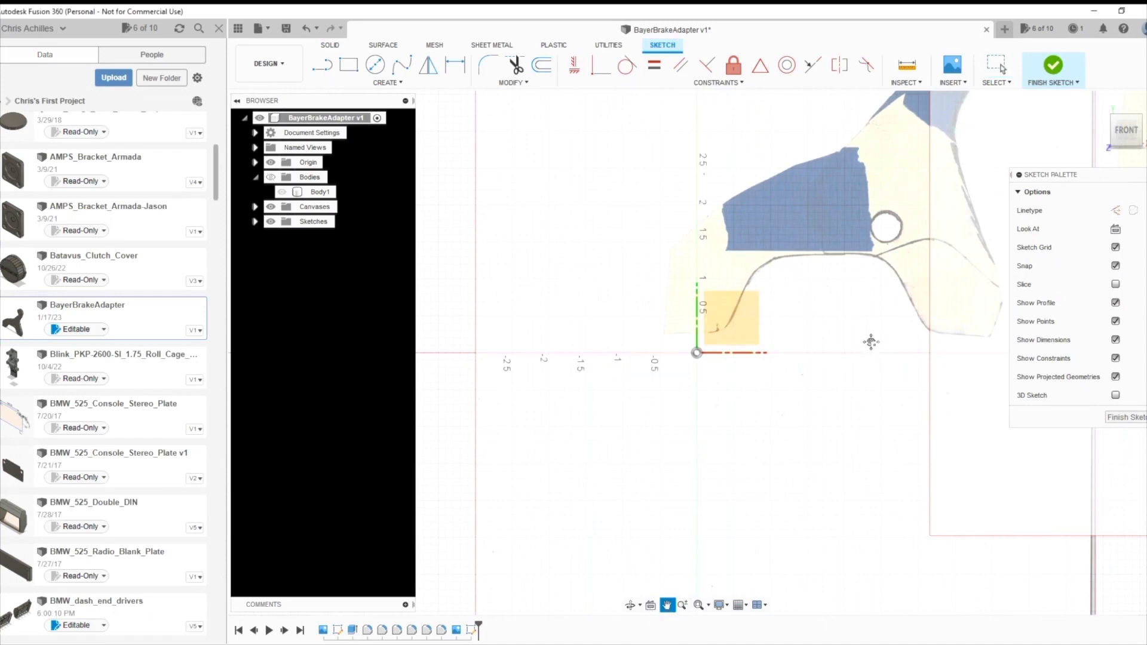
{"action": "mouse_move", "coordinate": [870, 341]}
{"action": "left_mouse_down"}
{"action": "mouse_move", "coordinate": [594, 464]}
{"action": "mouse_move", "coordinate": [829, 342]}
{"action": "mouse_move", "coordinate": [584, 468]}
{"action": "left_mouse_up"}
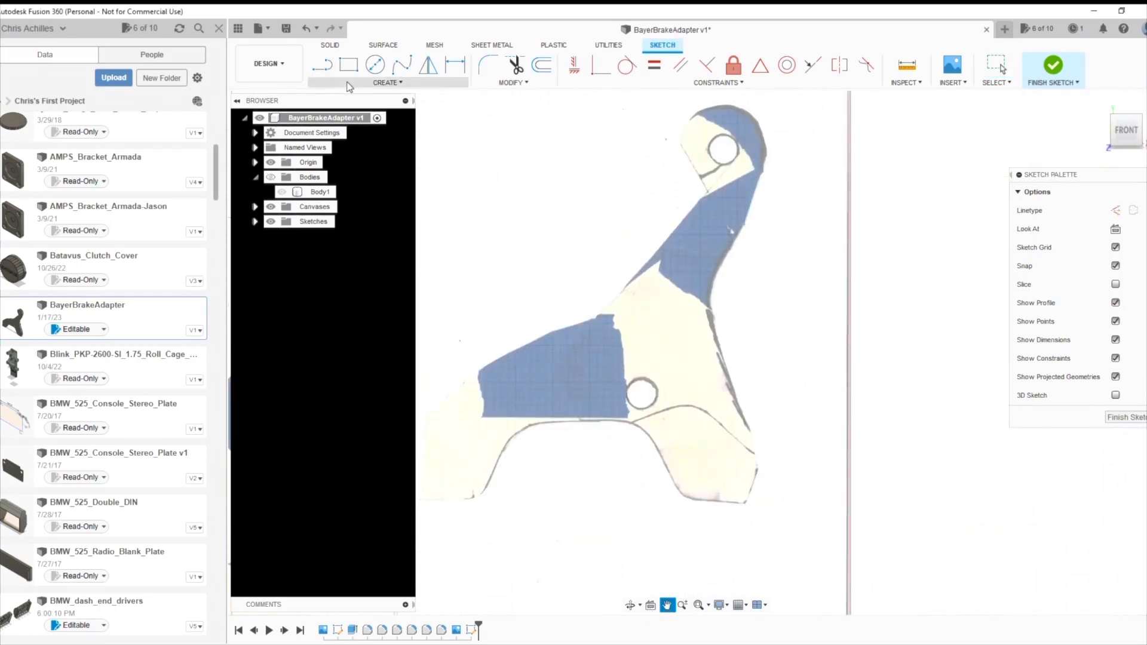
Trace the left side of the bracket's rounded upper end with a 3-point arc, beginning where the straight edge ends
{"action": "left_click", "coordinate": [387, 83]}
{"action": "mouse_move", "coordinate": [342, 139]}
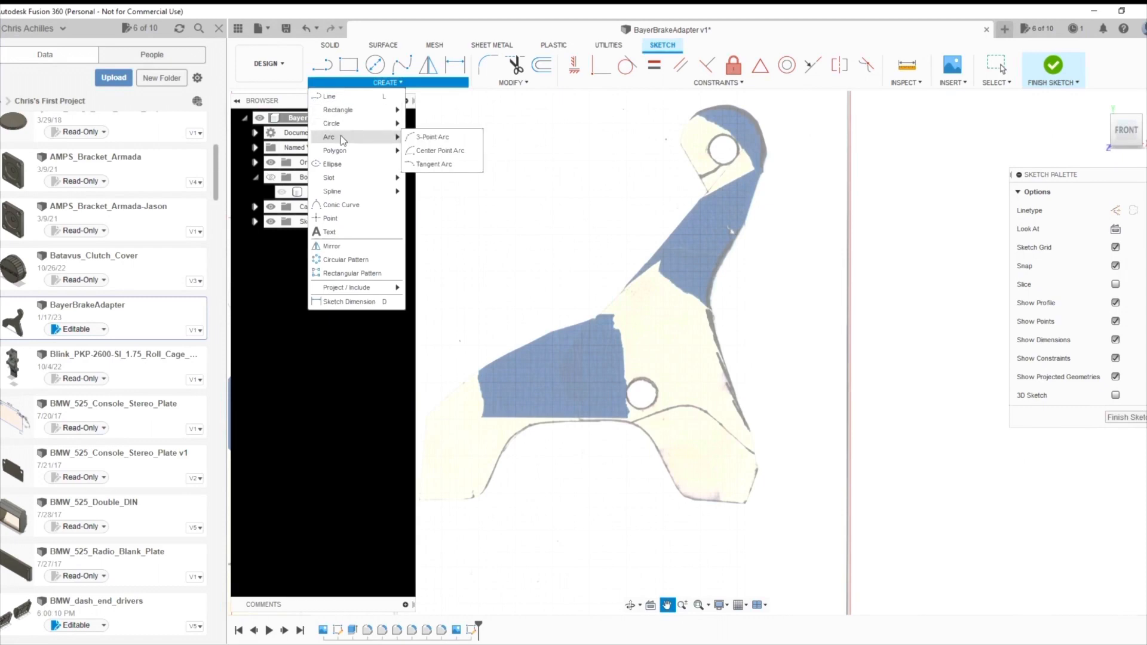
{"action": "left_click", "coordinate": [433, 137]}
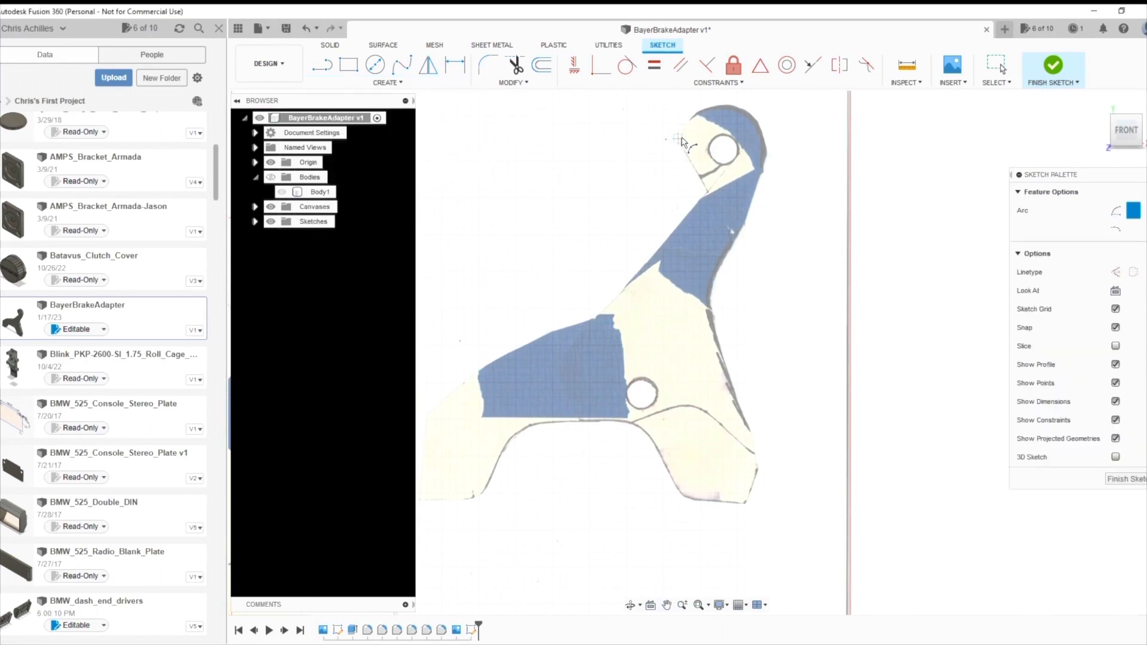
{"action": "scroll", "coordinate": [682, 149], "scroll_direction": "up", "scroll_amount": 6}
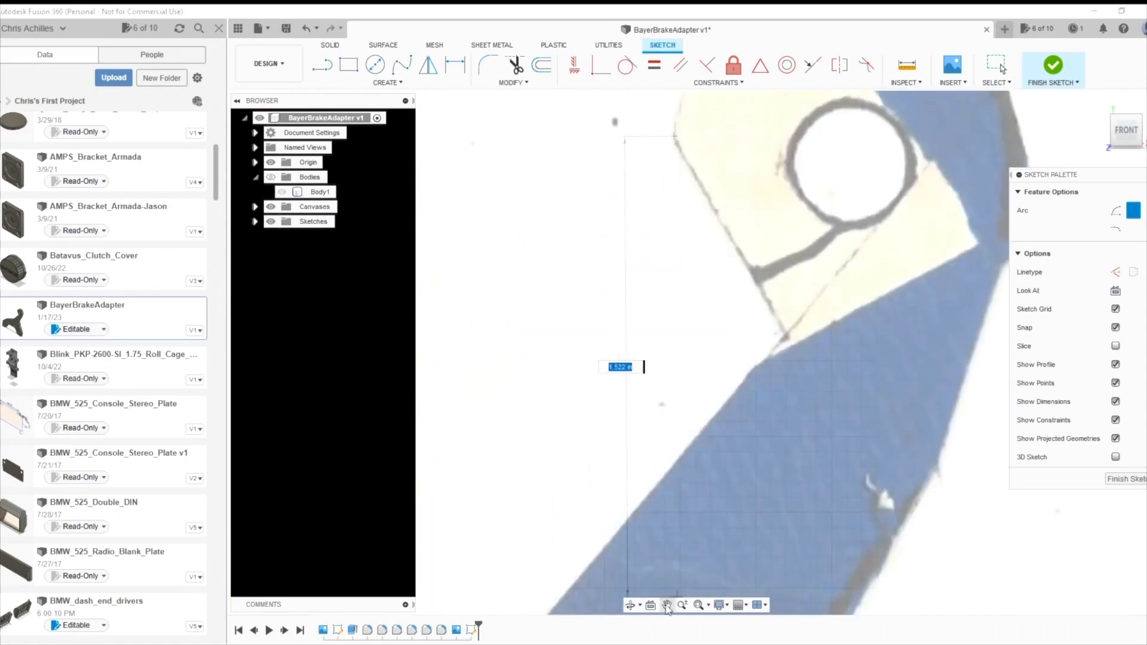
{"action": "mouse_move", "coordinate": [688, 291]}
{"action": "middle_mouse_down"}
{"action": "mouse_move", "coordinate": [640, 405]}
{"action": "mouse_move", "coordinate": [559, 528]}
{"action": "middle_mouse_up"}
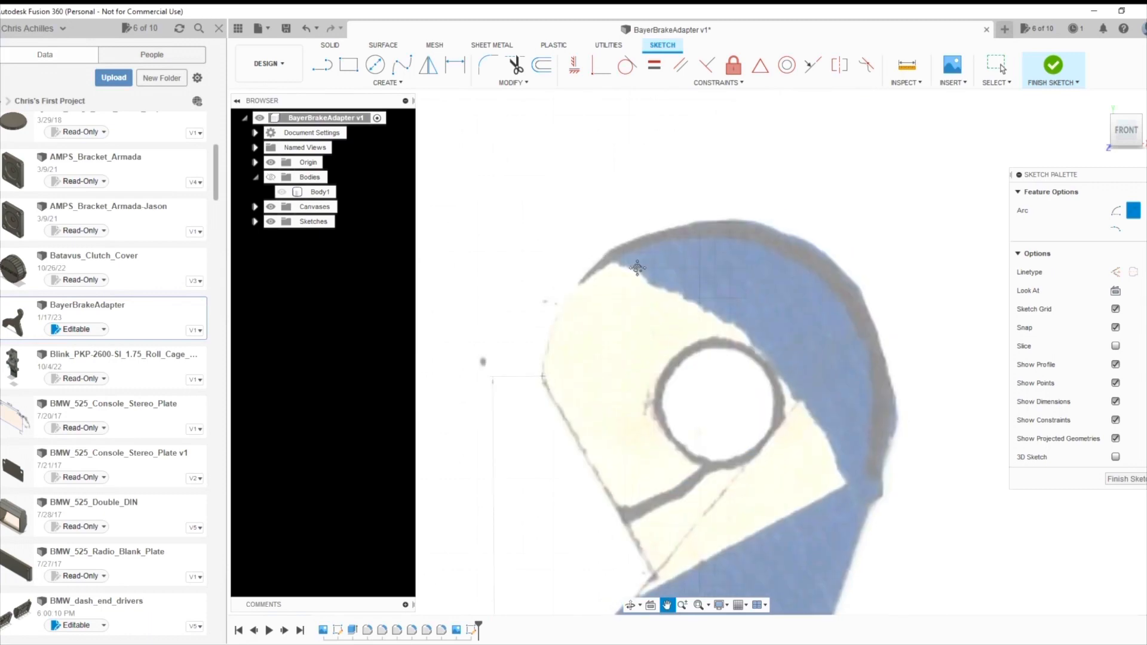
{"action": "left_click", "coordinate": [607, 248]}
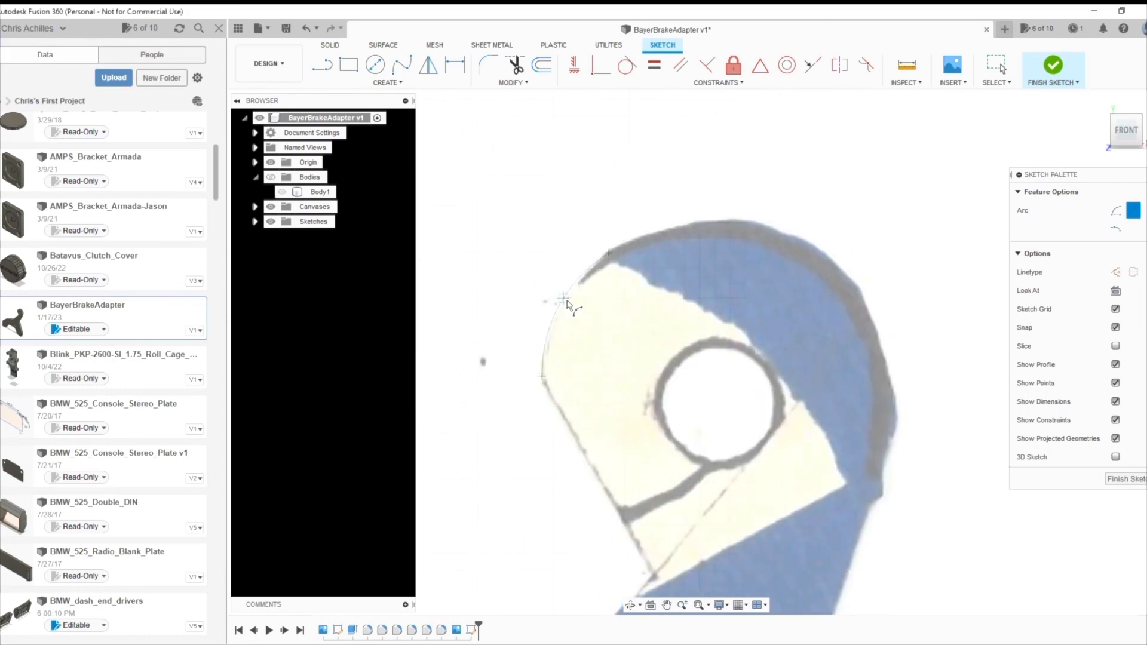
Continue the outline over the top of the rounded end with a second 3-point arc starting at the first arc's upper endpoint
{"action": "left_click", "coordinate": [387, 83]}
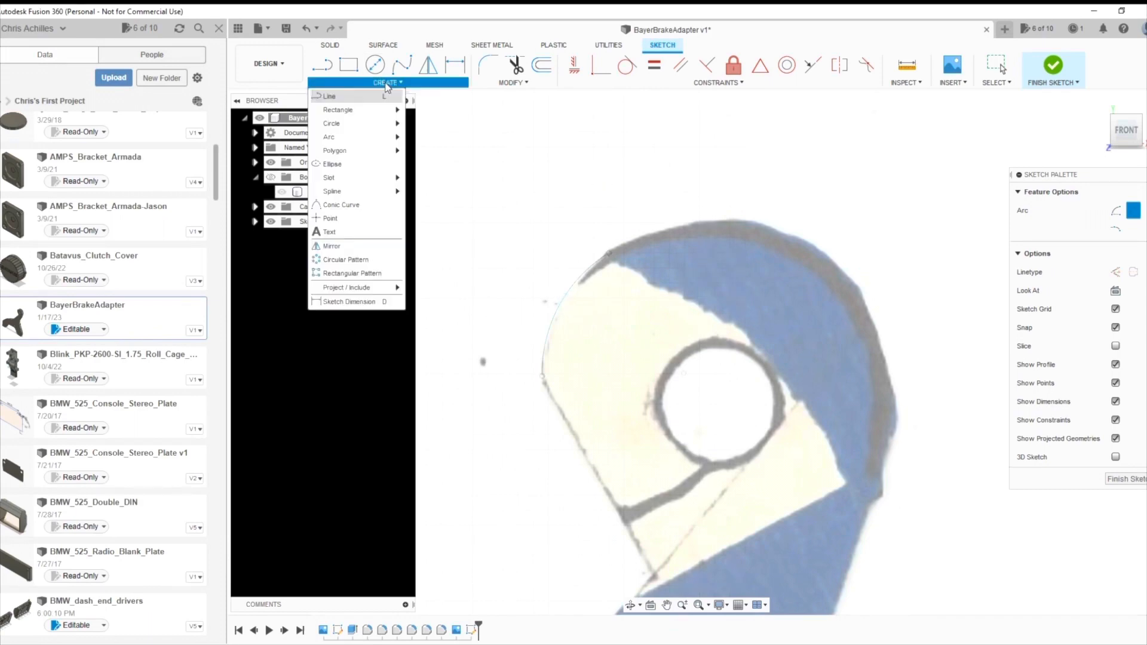
{"action": "mouse_move", "coordinate": [357, 136]}
{"action": "left_click", "coordinate": [427, 137]}
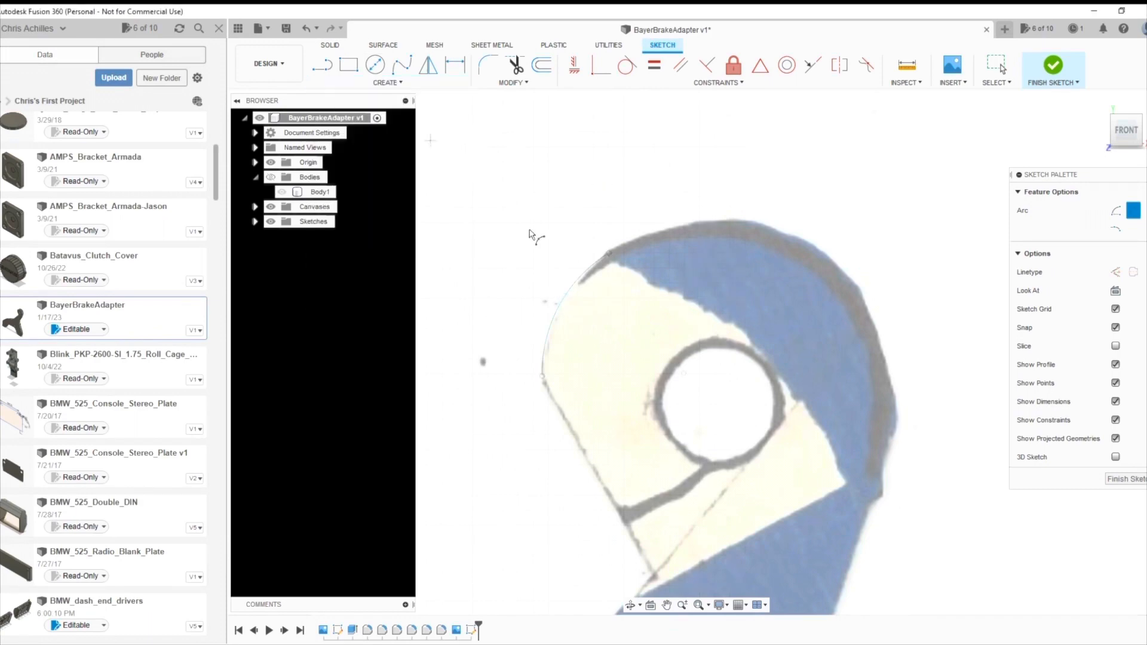
{"action": "left_click", "coordinate": [608, 251]}
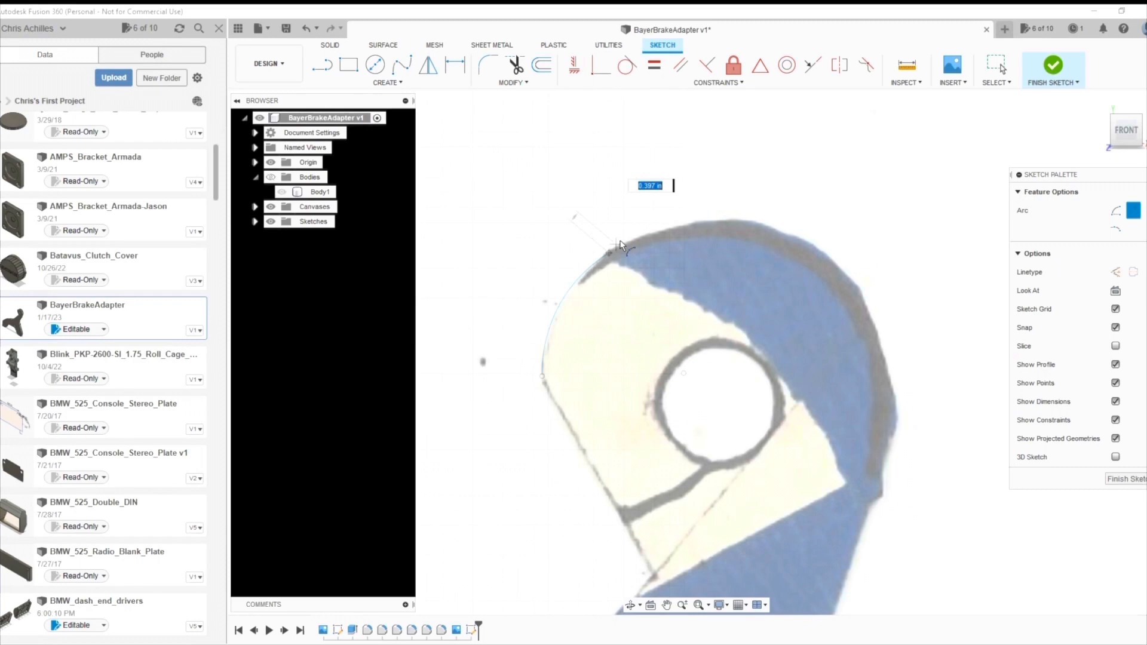
{"action": "left_click", "coordinate": [775, 226]}
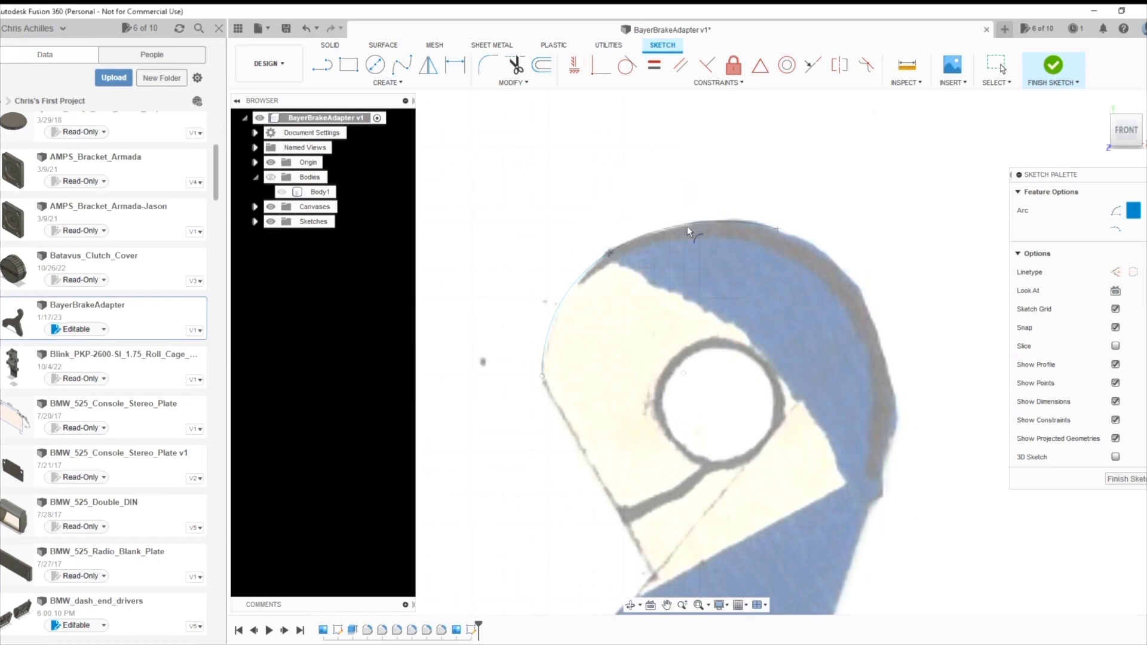
Extend the outline down the right side of the rounded end with a third 3-point arc from the second arc's endpoint
{"action": "left_click", "coordinate": [377, 82]}
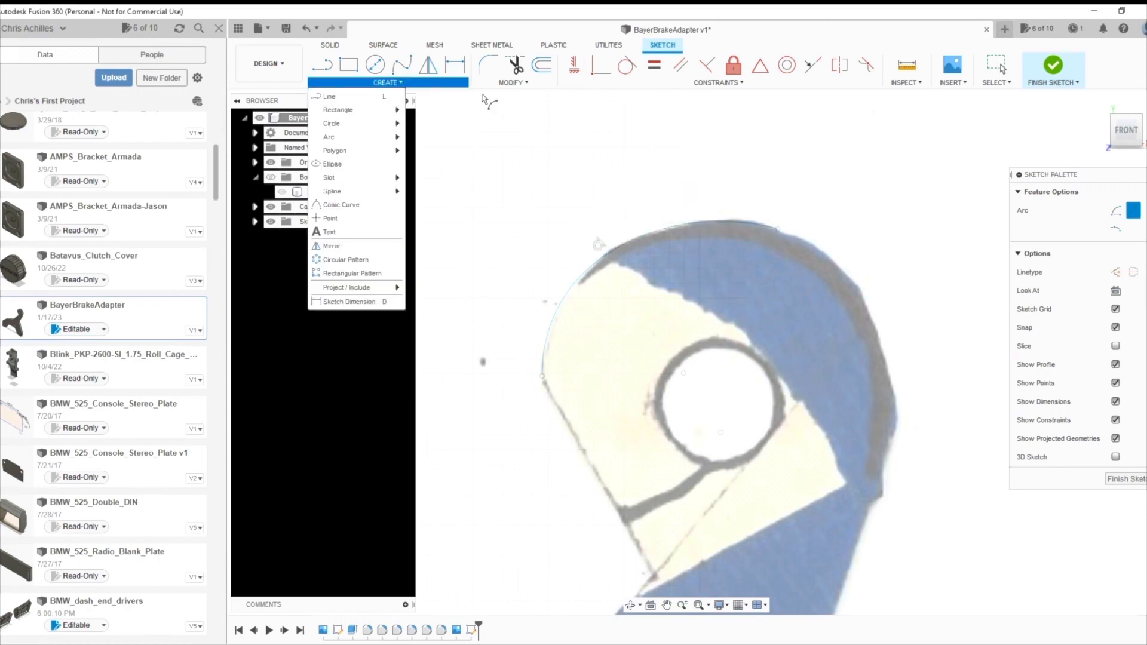
{"action": "left_click", "coordinate": [434, 137]}
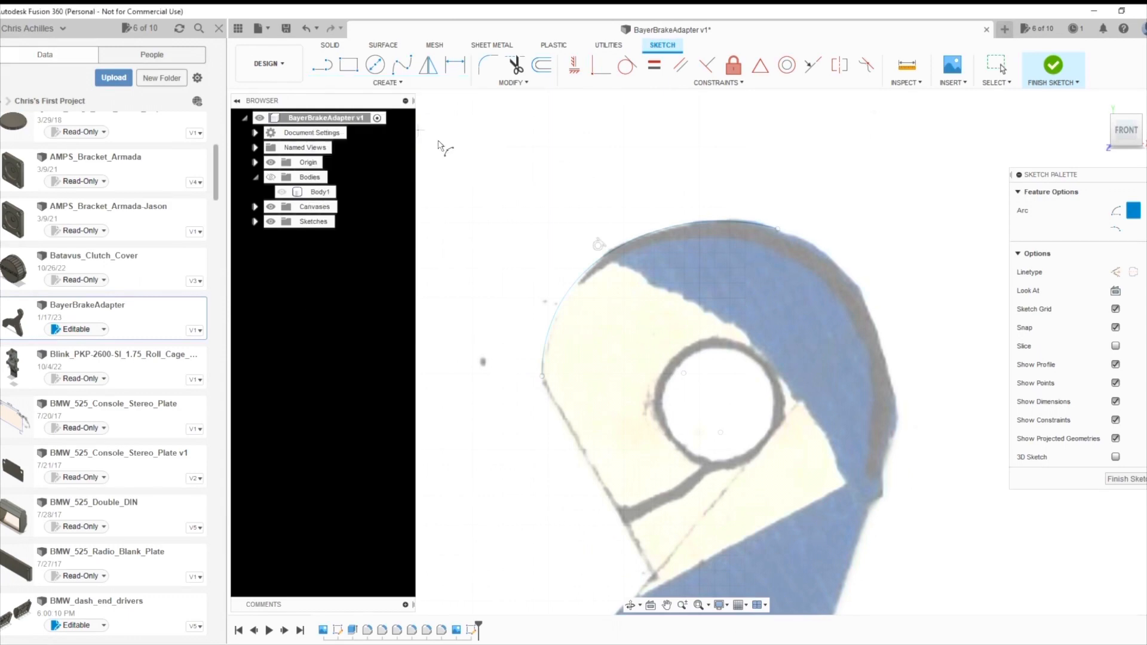
{"action": "left_click", "coordinate": [881, 354]}
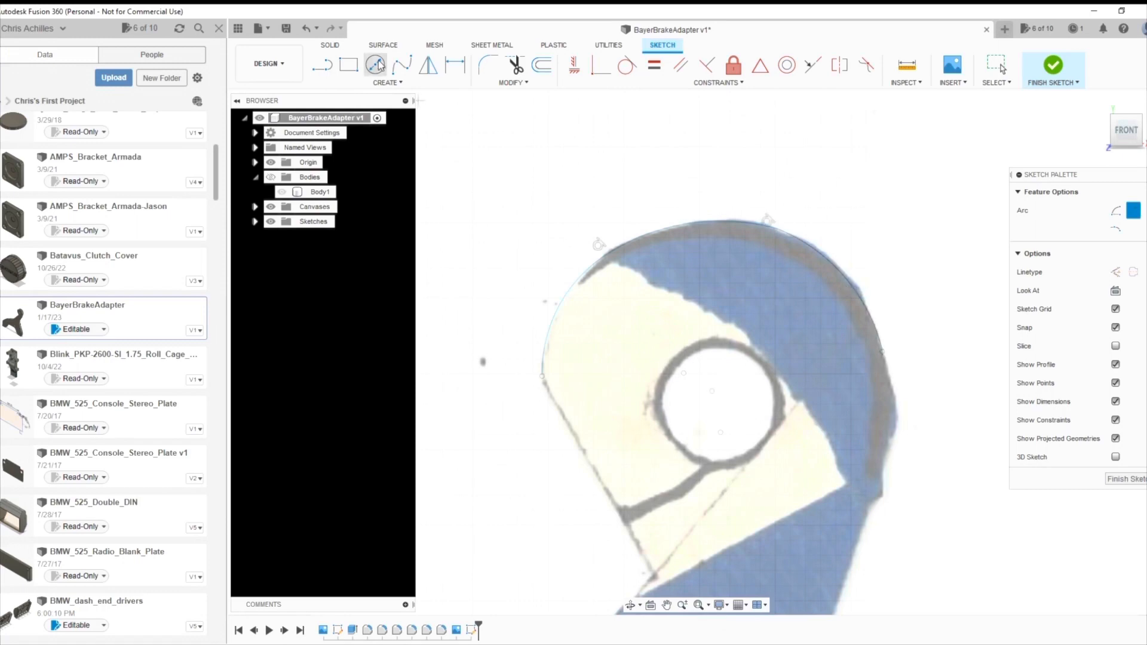
{"action": "left_click", "coordinate": [387, 84]}
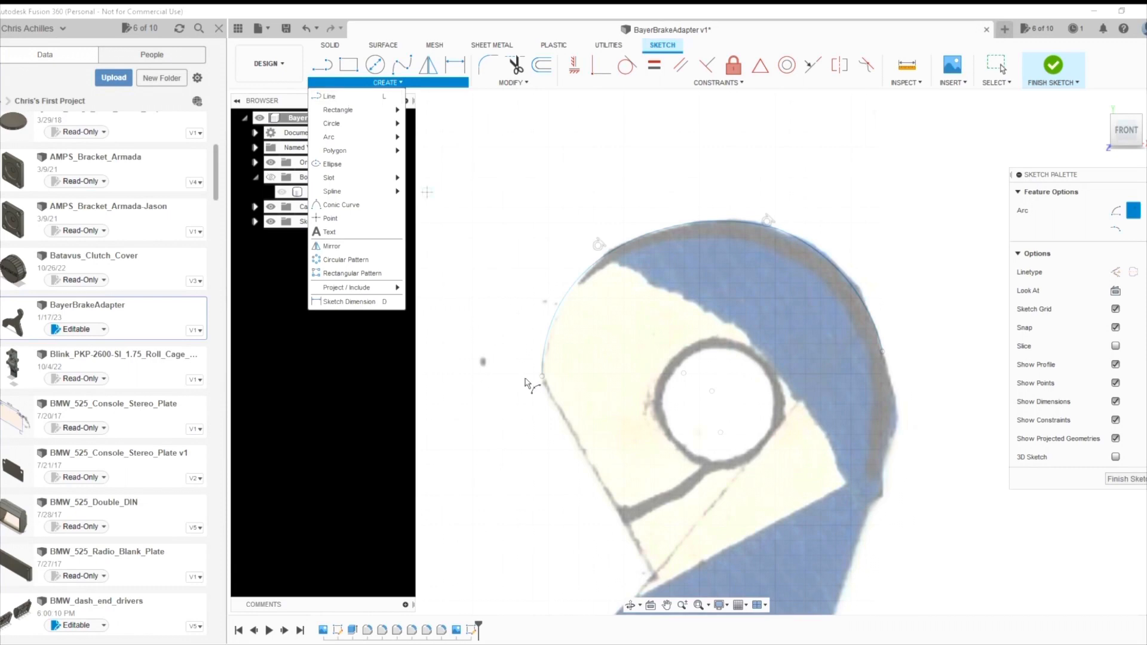
{"action": "left_click", "coordinate": [542, 376]}
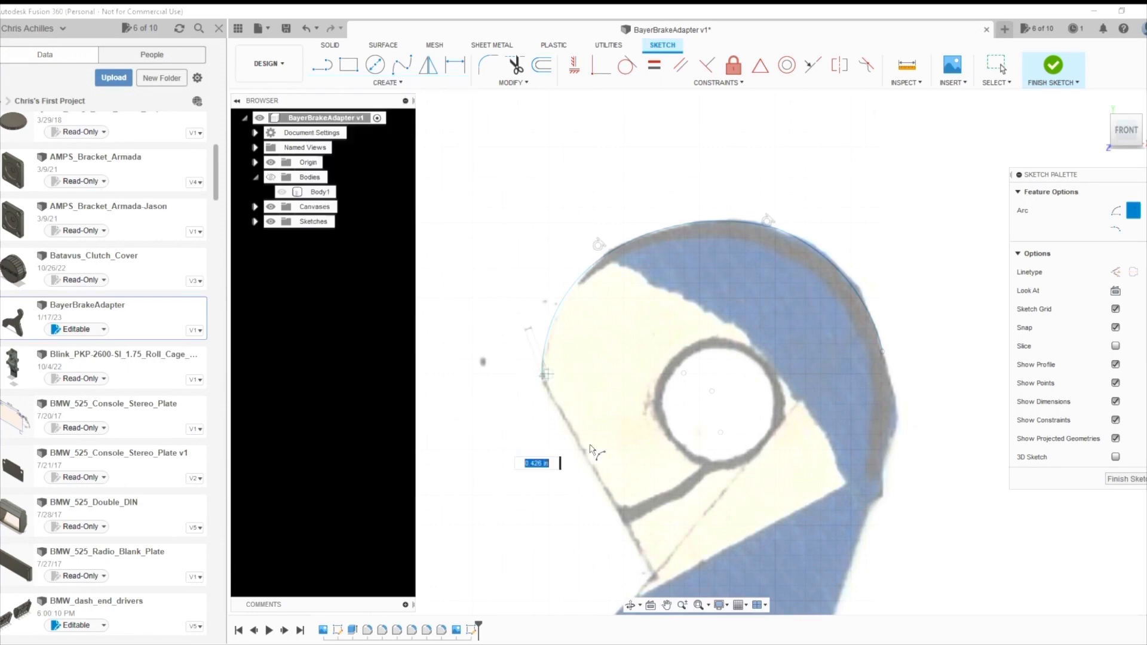
{"action": "left_click", "coordinate": [656, 578]}
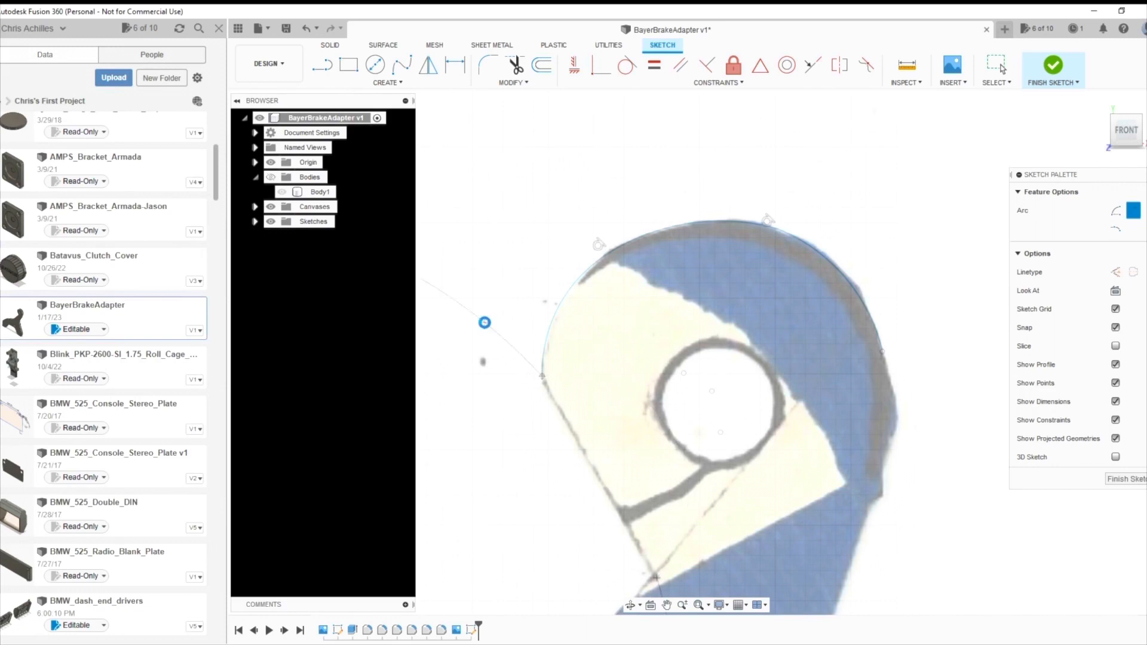
{"action": "left_click", "coordinate": [484, 322]}
{"action": "key", "text": "Escape"}
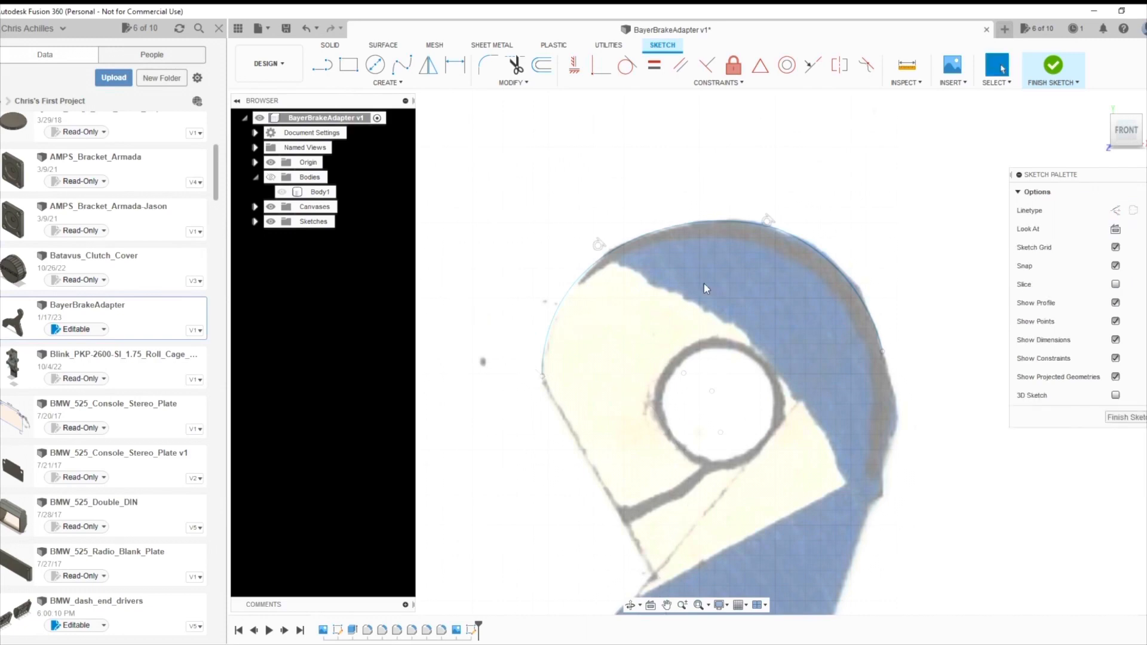
Draw a straight line along the rounded end's left edge from the first arc's lower endpoint down to the inside corner
{"action": "left_click", "coordinate": [322, 65]}
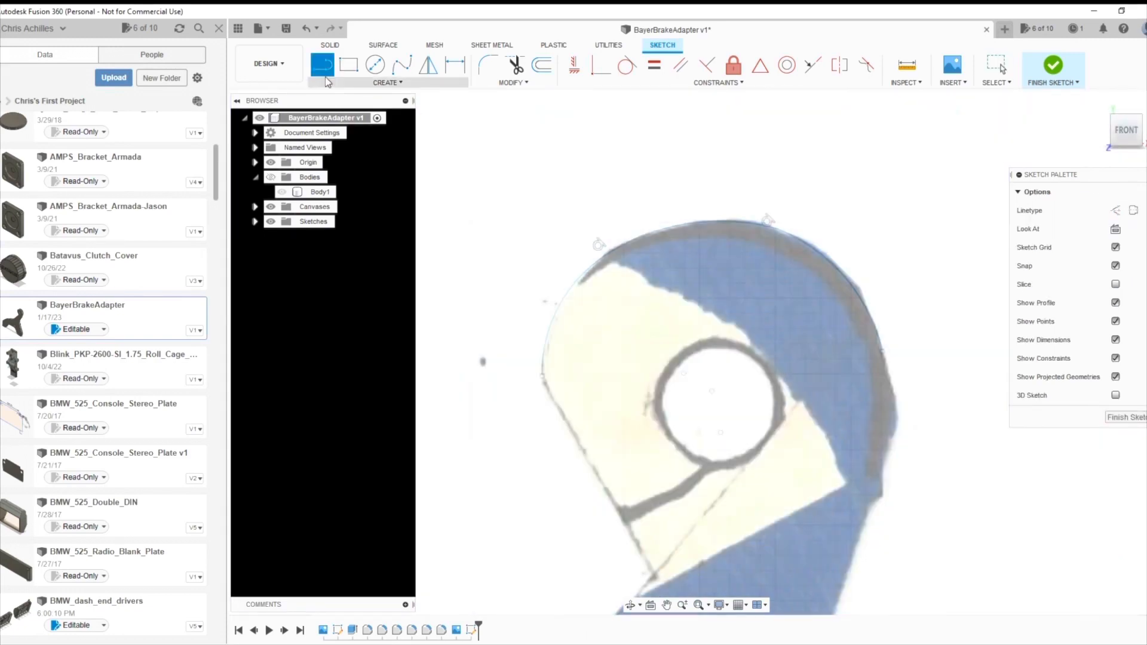
{"action": "left_click", "coordinate": [545, 382]}
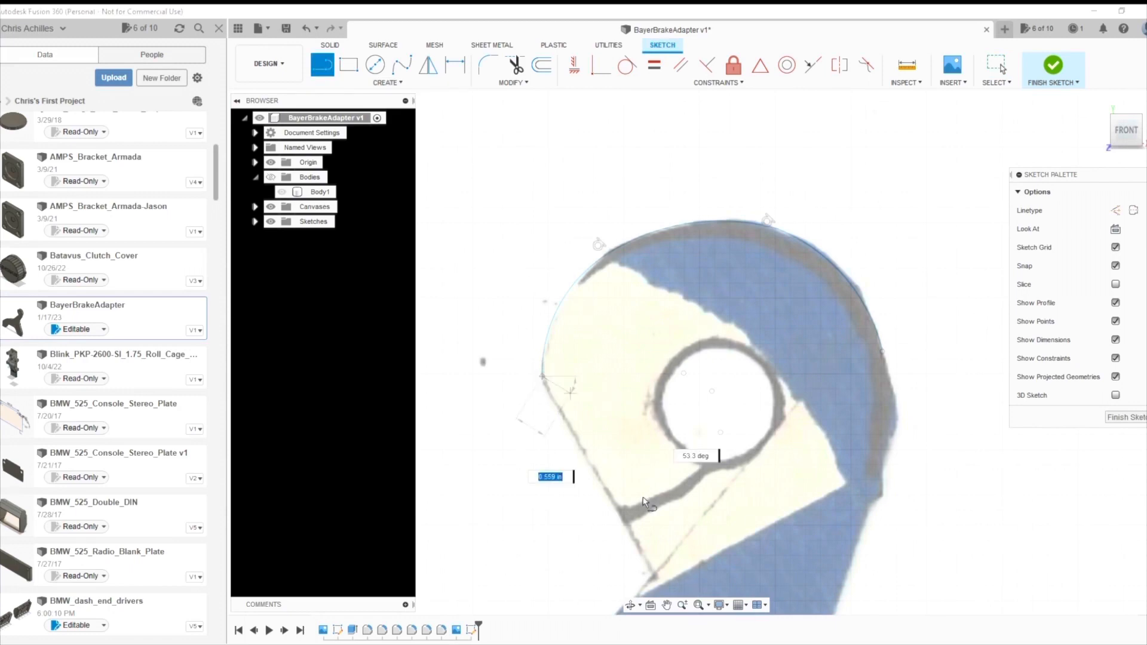
{"action": "left_click", "coordinate": [653, 575]}
Trace the mounting hole in the rounded end with a 3-point circle through points on the scanned hole's edge
{"action": "left_click", "coordinate": [377, 66]}
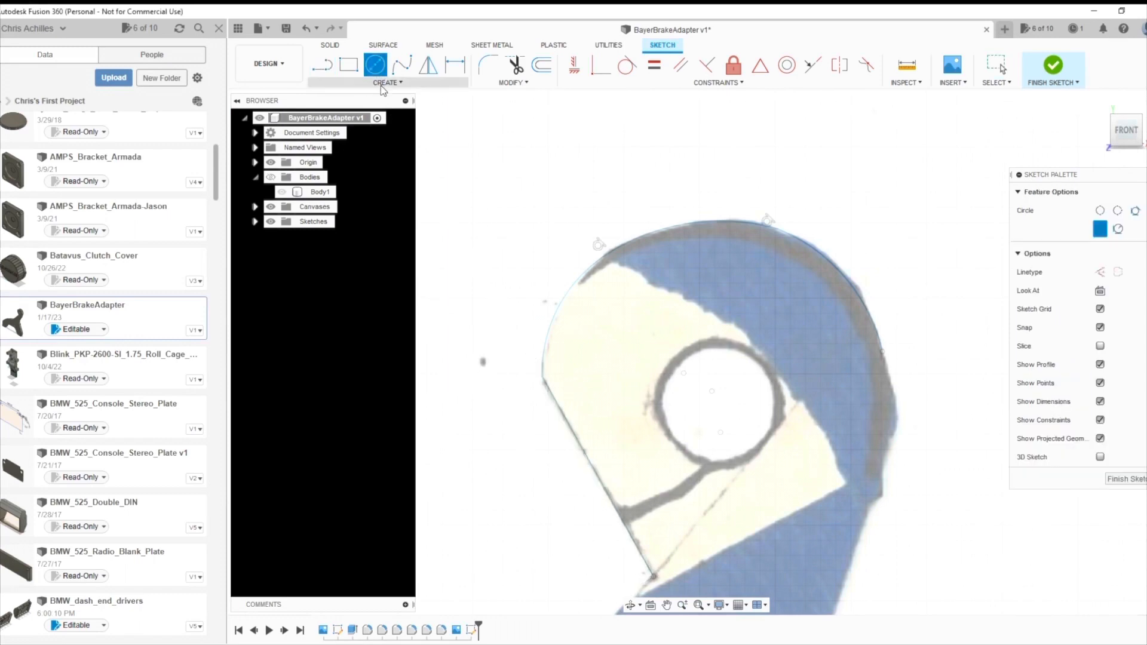
{"action": "left_click", "coordinate": [384, 83]}
{"action": "mouse_move", "coordinate": [394, 131]}
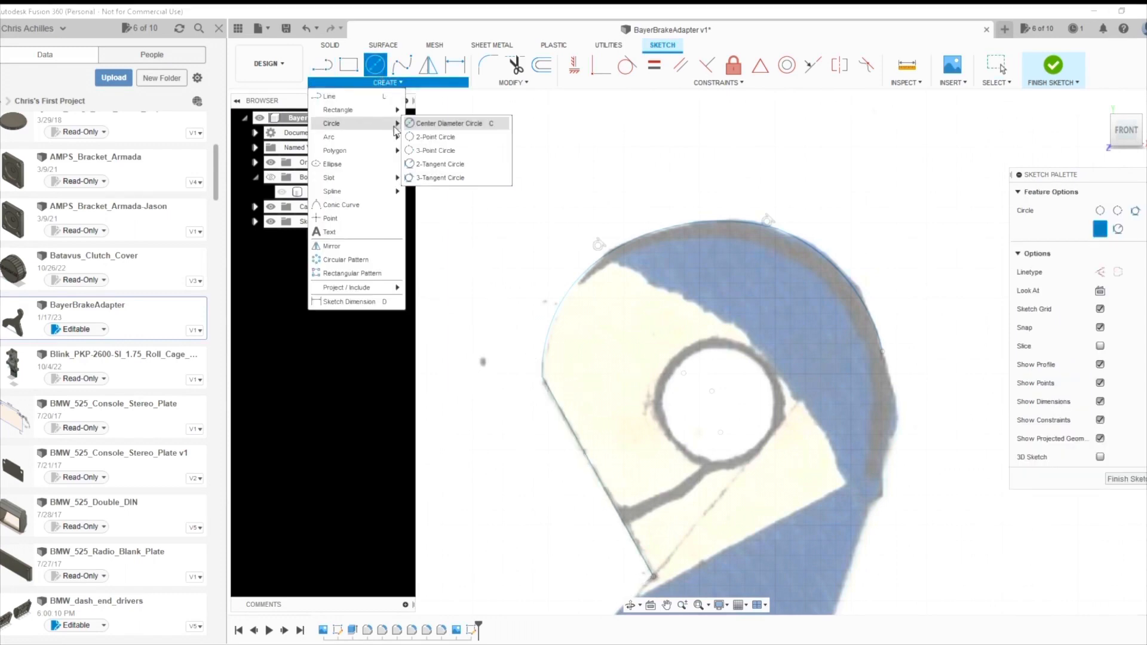
{"action": "left_click", "coordinate": [428, 124]}
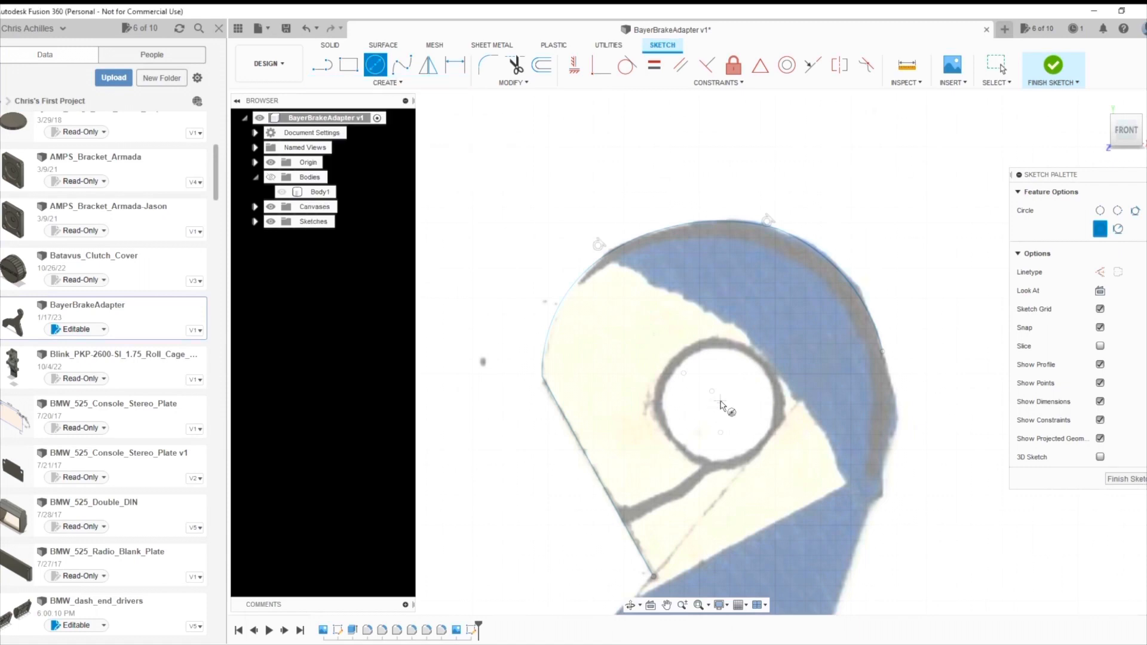
{"action": "left_click", "coordinate": [384, 83]}
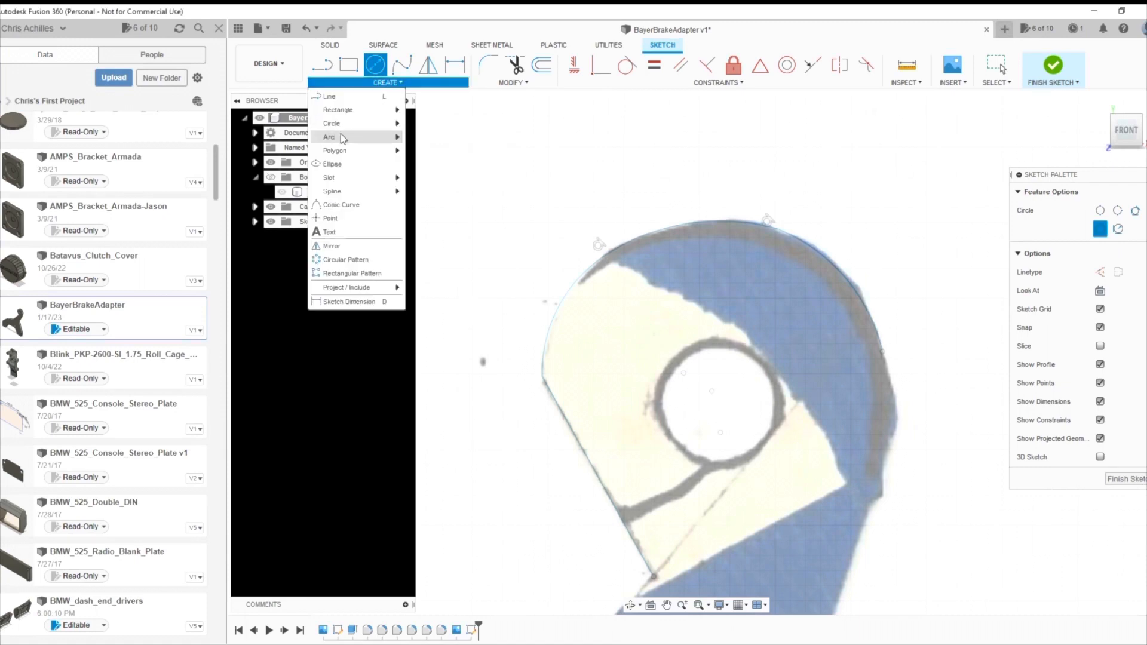
{"action": "mouse_move", "coordinate": [358, 123]}
{"action": "left_click", "coordinate": [453, 149]}
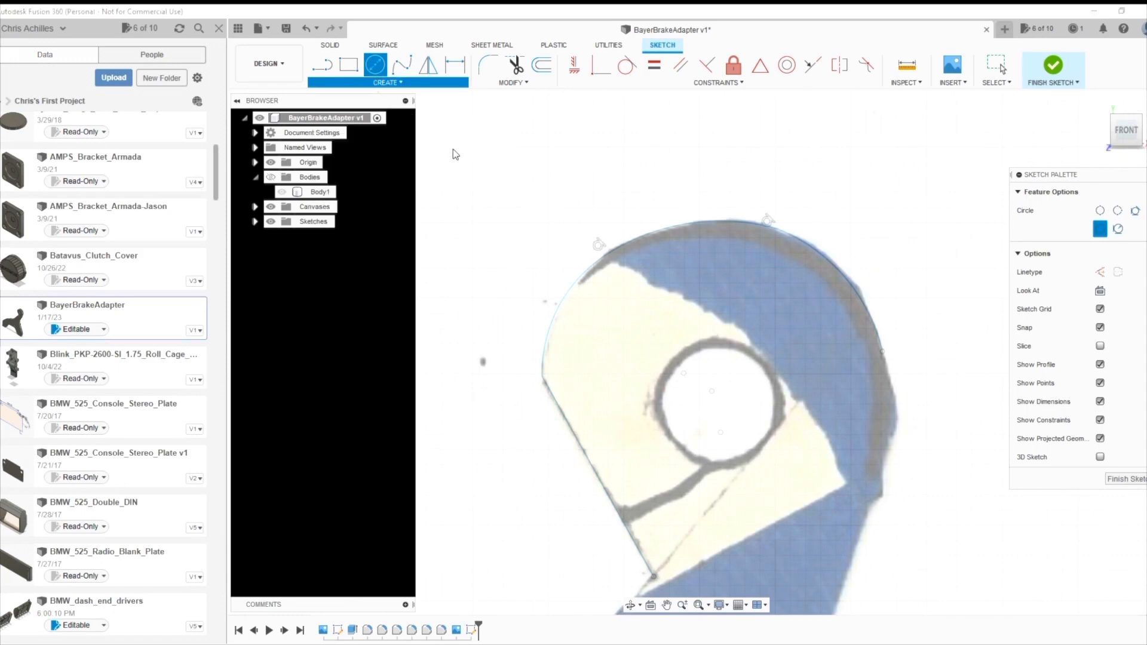
{"action": "left_click", "coordinate": [657, 397]}
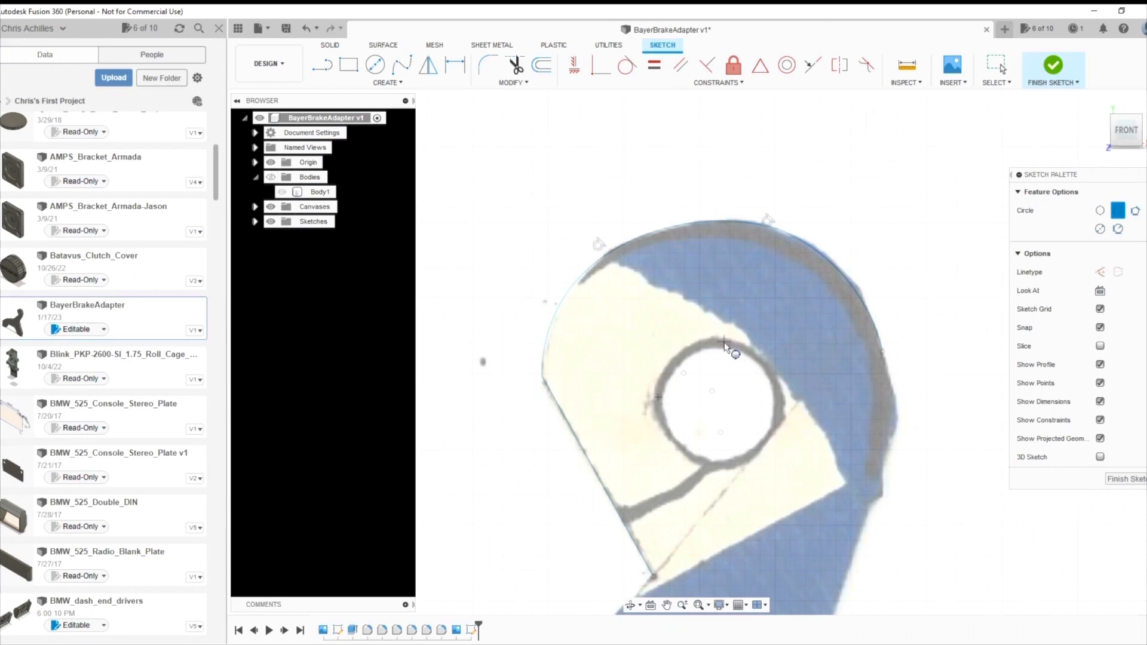
{"action": "left_click", "coordinate": [727, 345]}
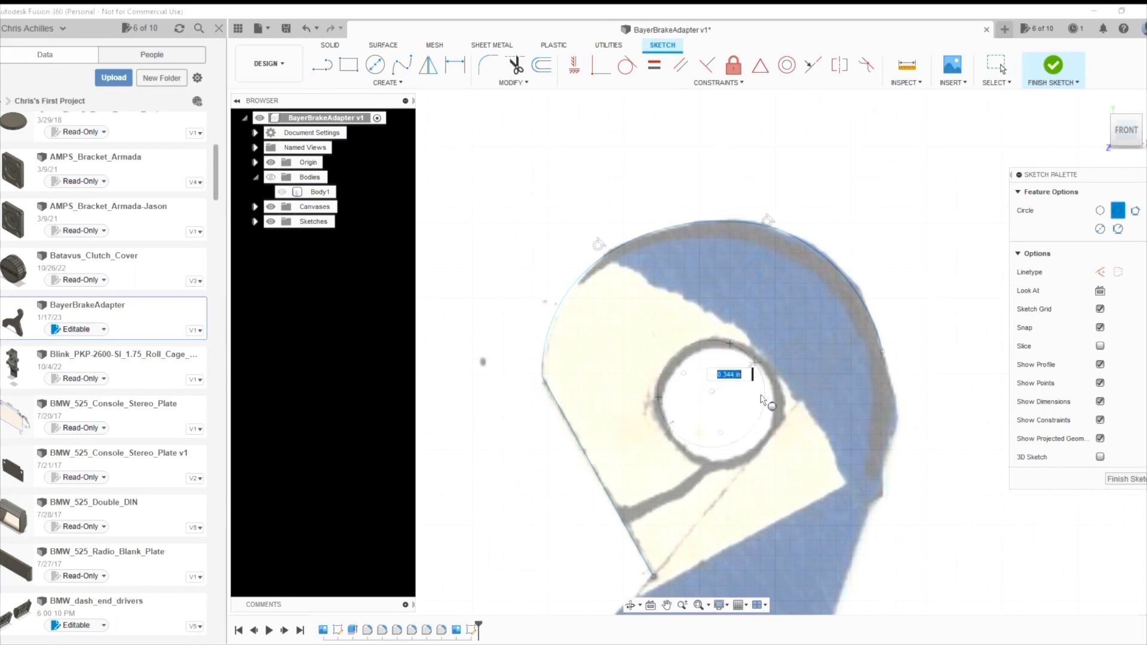
{"action": "left_click", "coordinate": [776, 422]}
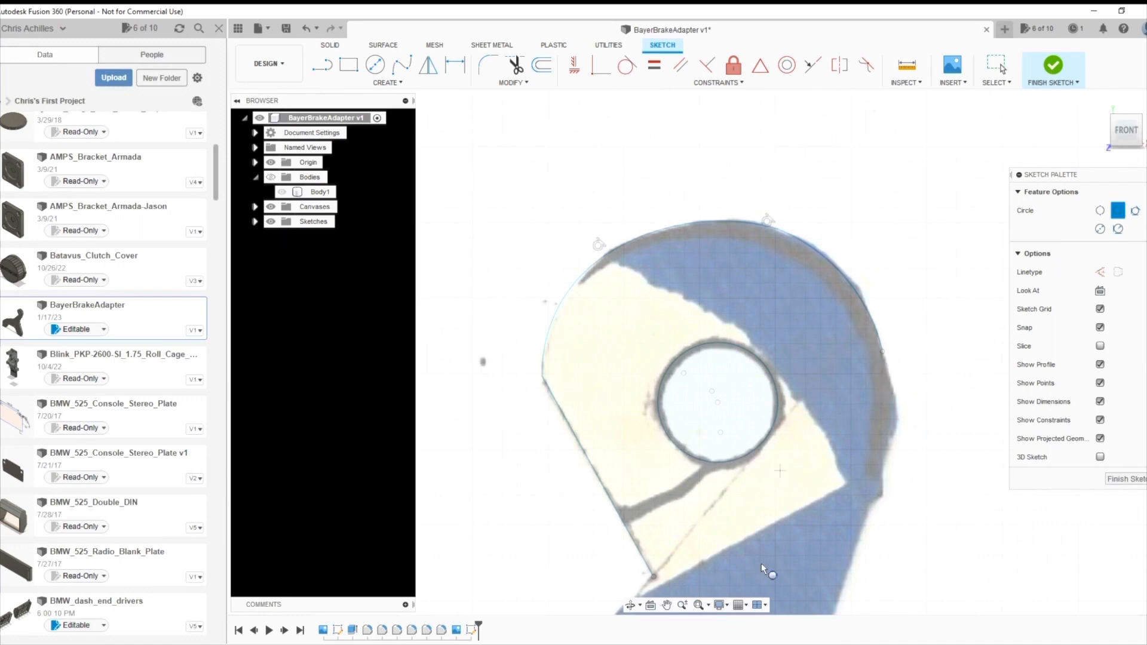
Hide the BrakeAdapter 1 canvas beneath the traced sketch
{"action": "left_click", "coordinate": [667, 605]}
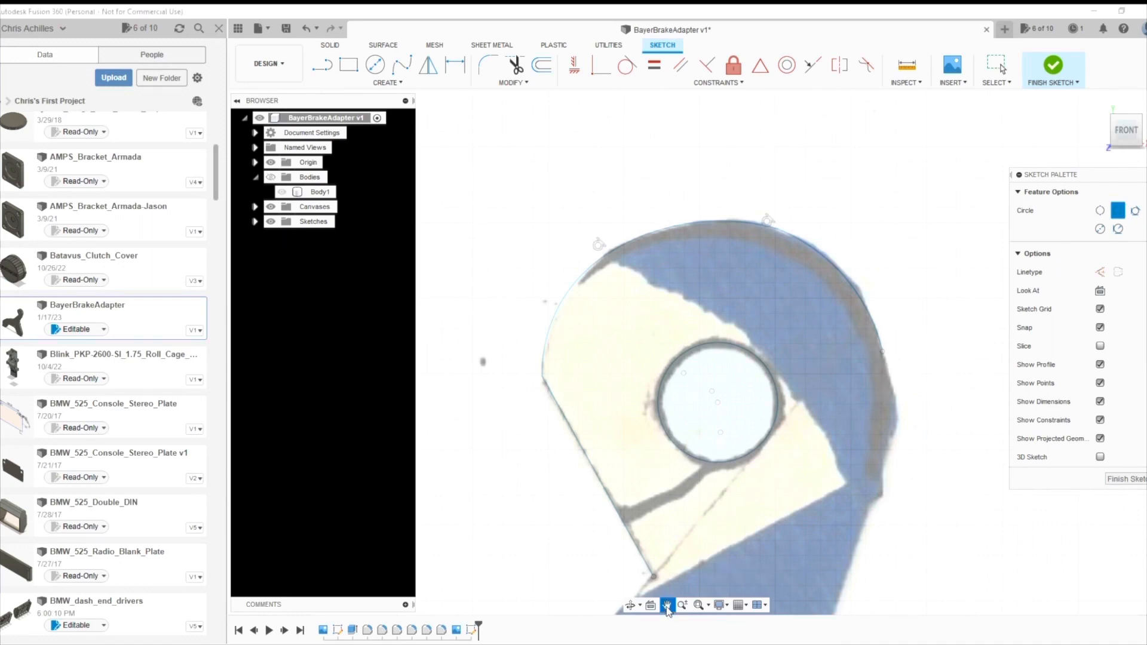
{"action": "left_click_drag", "start_coordinate": [637, 520], "coordinate": [691, 245]}
{"action": "scroll", "coordinate": [719, 339], "scroll_direction": "down", "scroll_amount": 5}
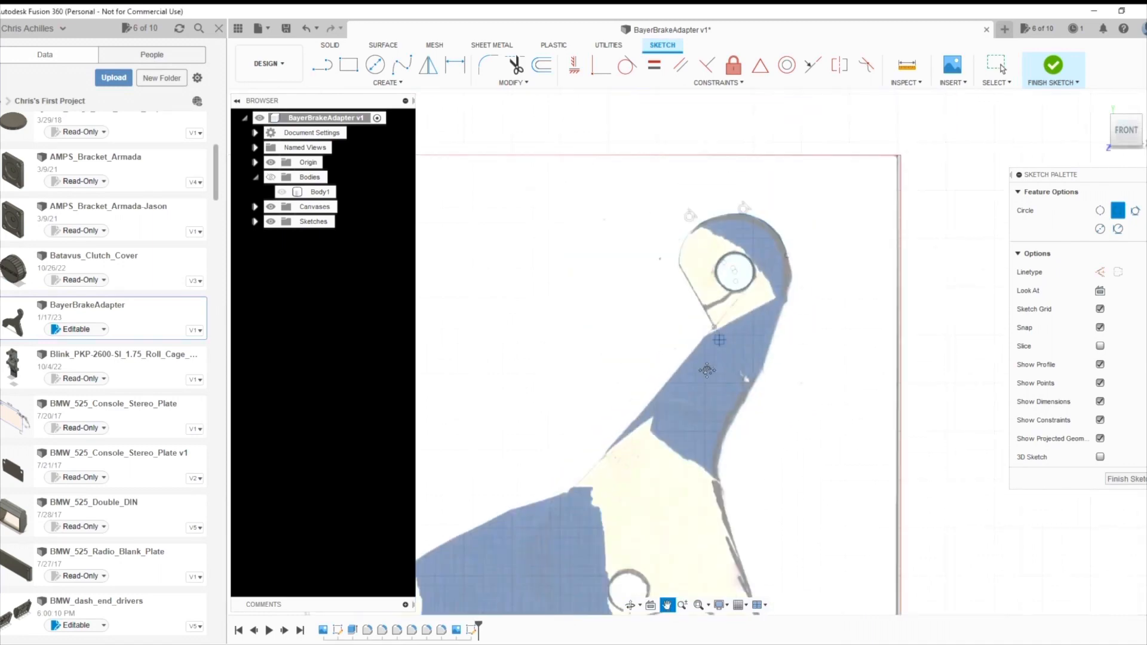
{"action": "scroll", "coordinate": [610, 487], "scroll_direction": "down", "scroll_amount": 3}
{"action": "scroll", "coordinate": [608, 479], "scroll_direction": "down", "scroll_amount": 3}
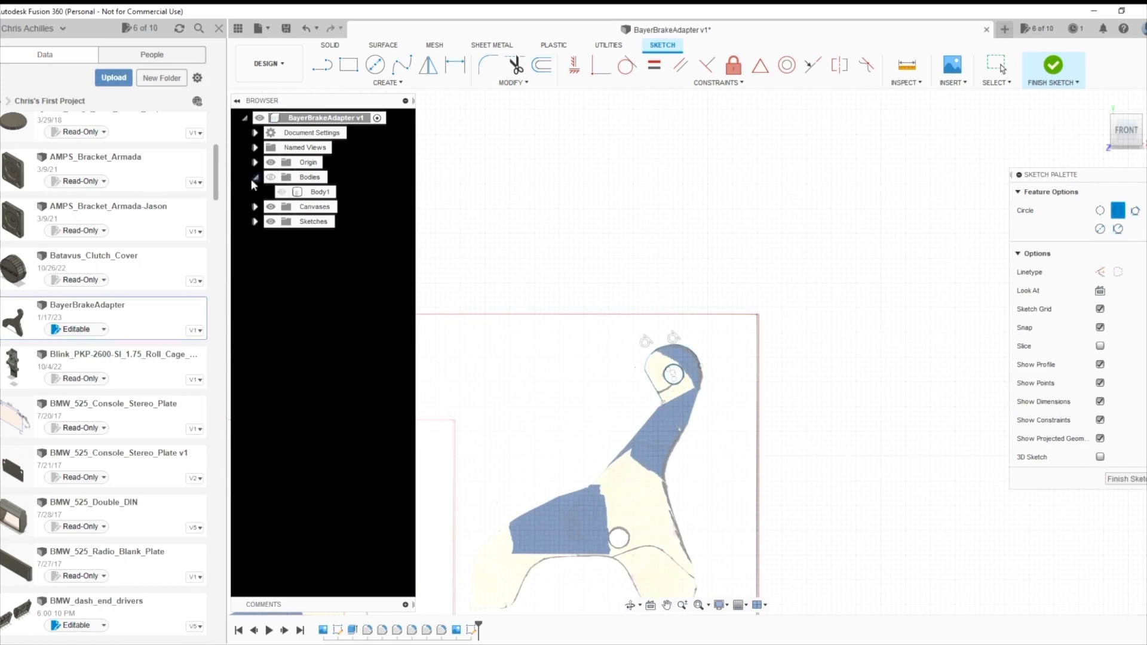
{"action": "left_click", "coordinate": [254, 207]}
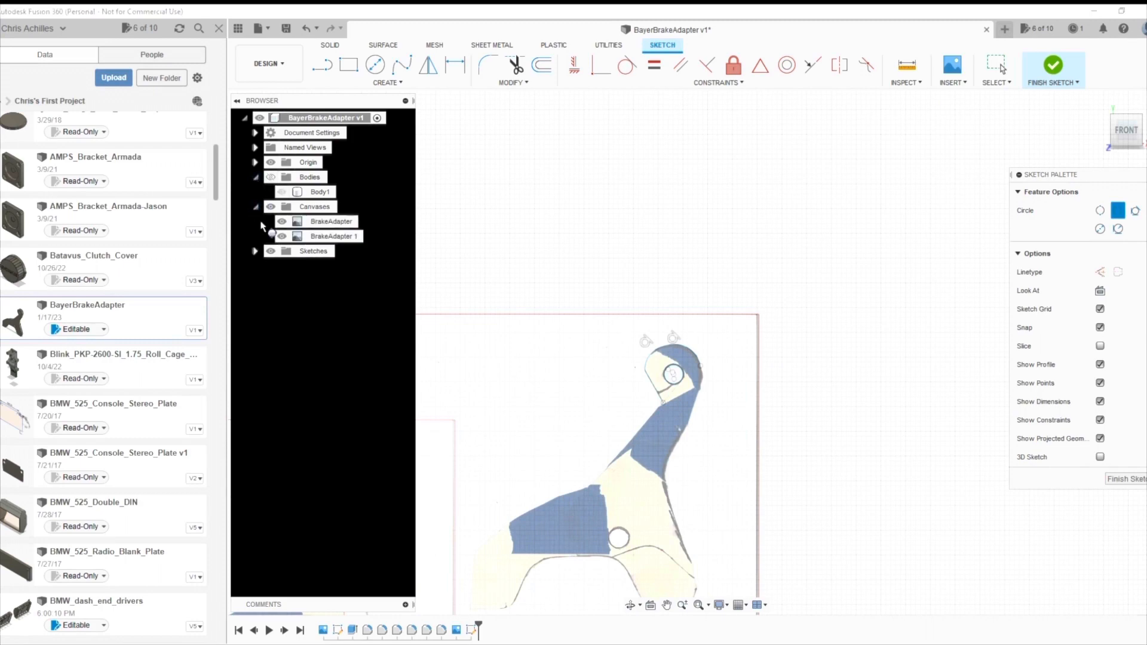
{"action": "left_click", "coordinate": [281, 236]}
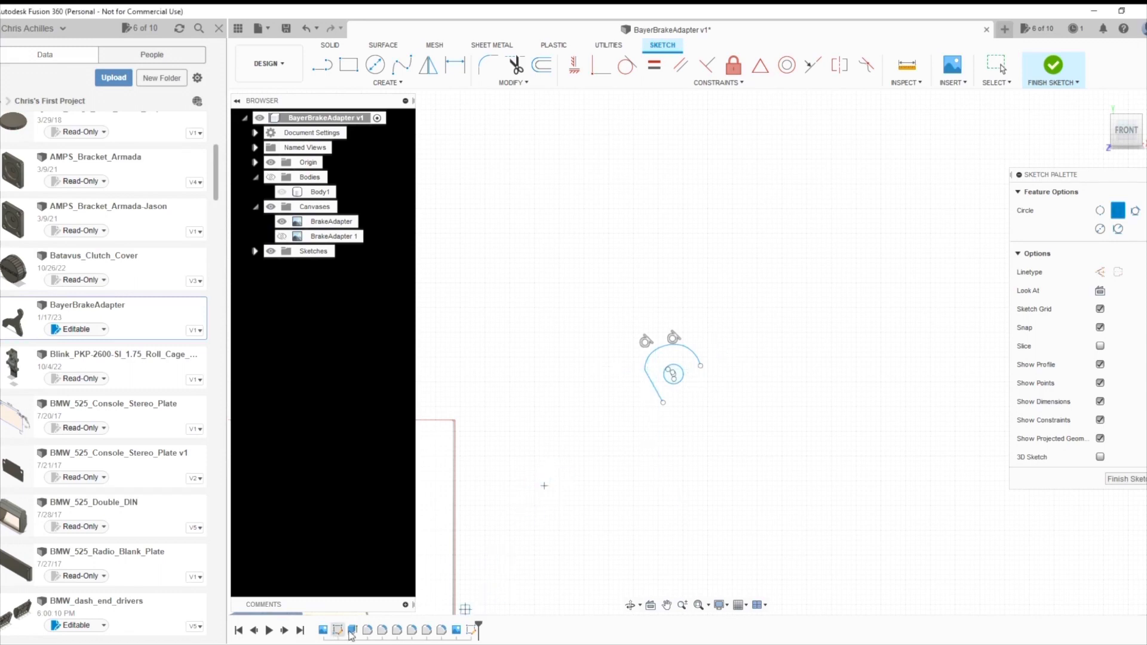
Show Body1 over the original BrakeAdapter canvas
{"action": "left_click", "coordinate": [667, 606]}
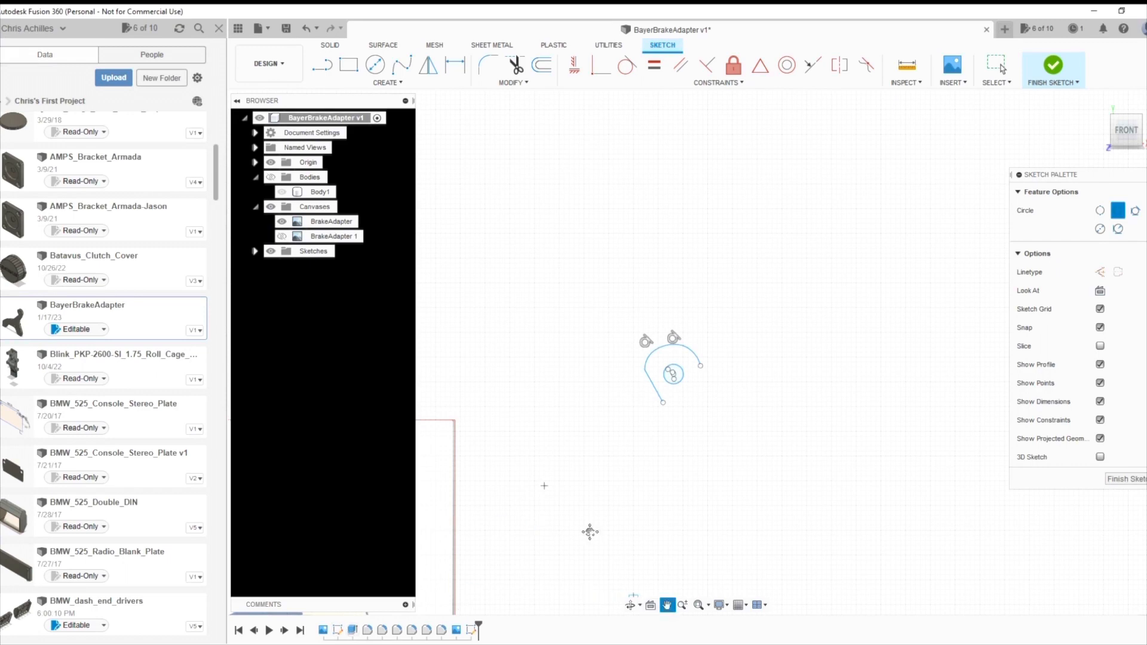
{"action": "mouse_move", "coordinate": [589, 530]}
{"action": "left_mouse_down"}
{"action": "mouse_move", "coordinate": [617, 389]}
{"action": "mouse_move", "coordinate": [824, 177]}
{"action": "mouse_move", "coordinate": [852, 224]}
{"action": "mouse_move", "coordinate": [844, 275]}
{"action": "left_mouse_up"}
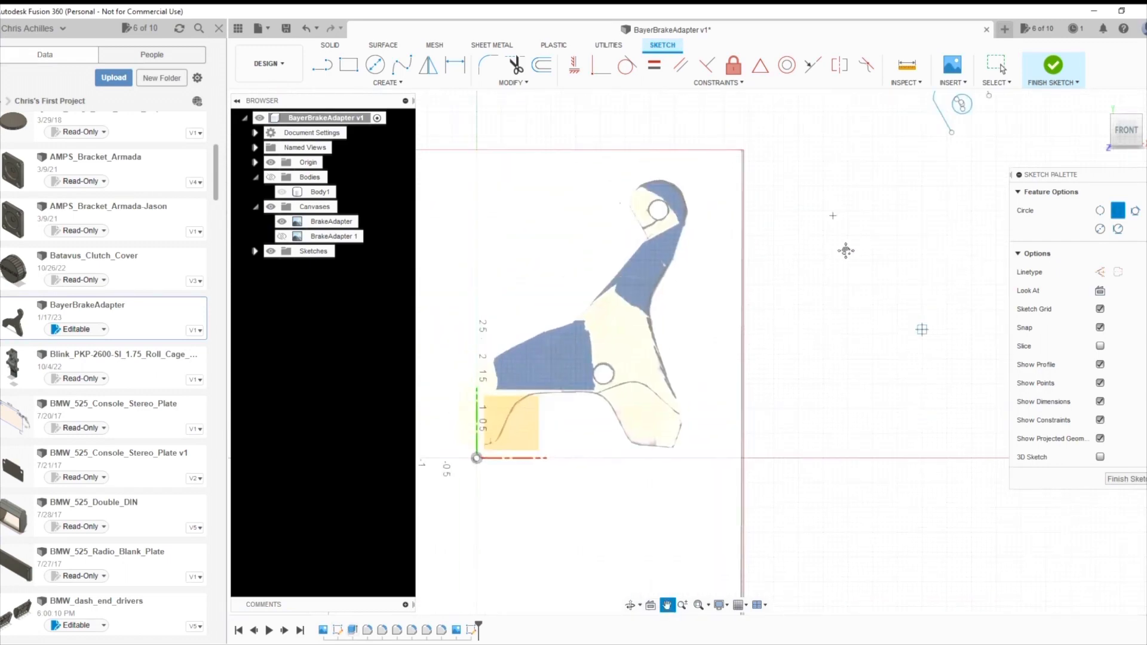
{"action": "left_click", "coordinate": [282, 191]}
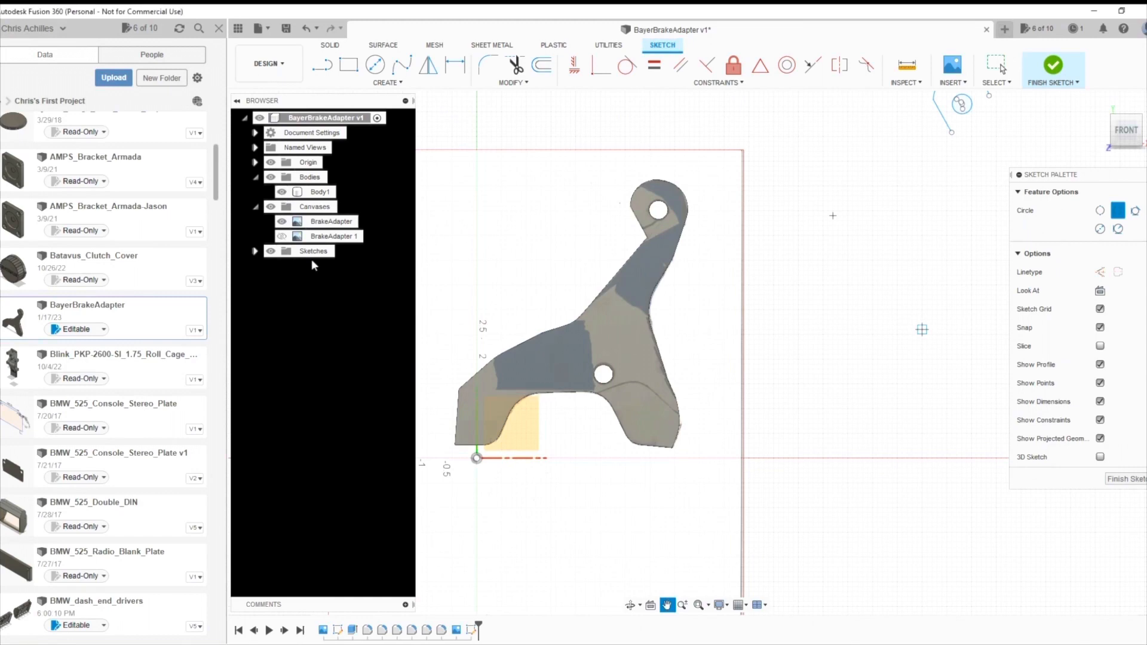
Compare the body's outline with the scanned image by toggling the BrakeAdapter canvas off and on, and examine the edges up close
{"action": "left_click", "coordinate": [281, 222]}
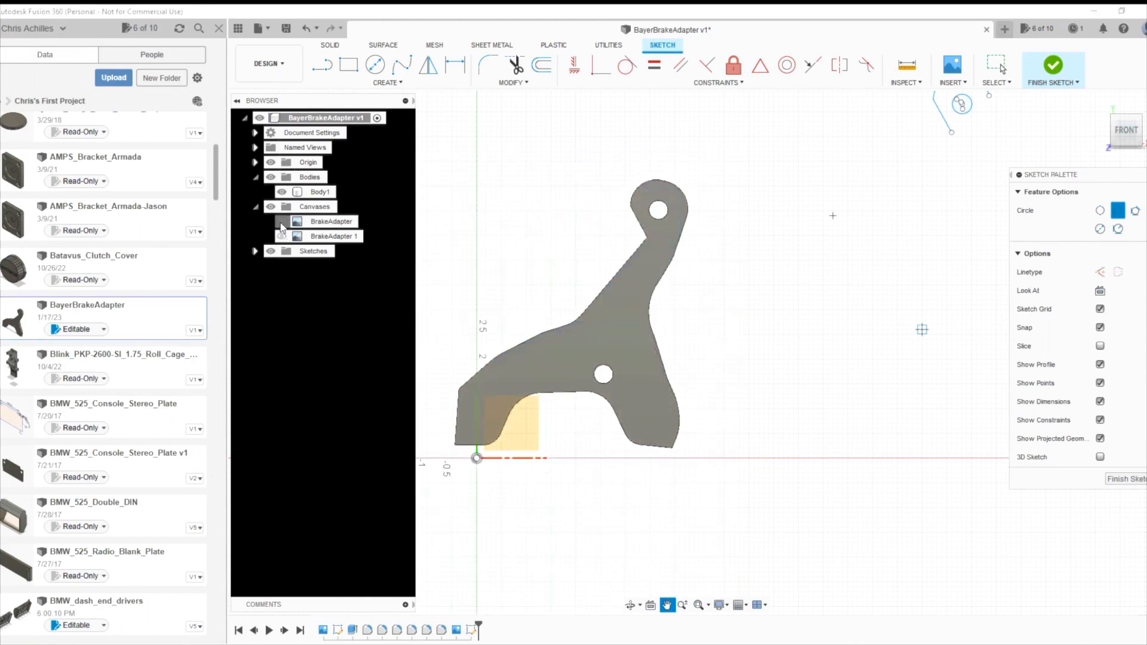
{"action": "left_click", "coordinate": [281, 222]}
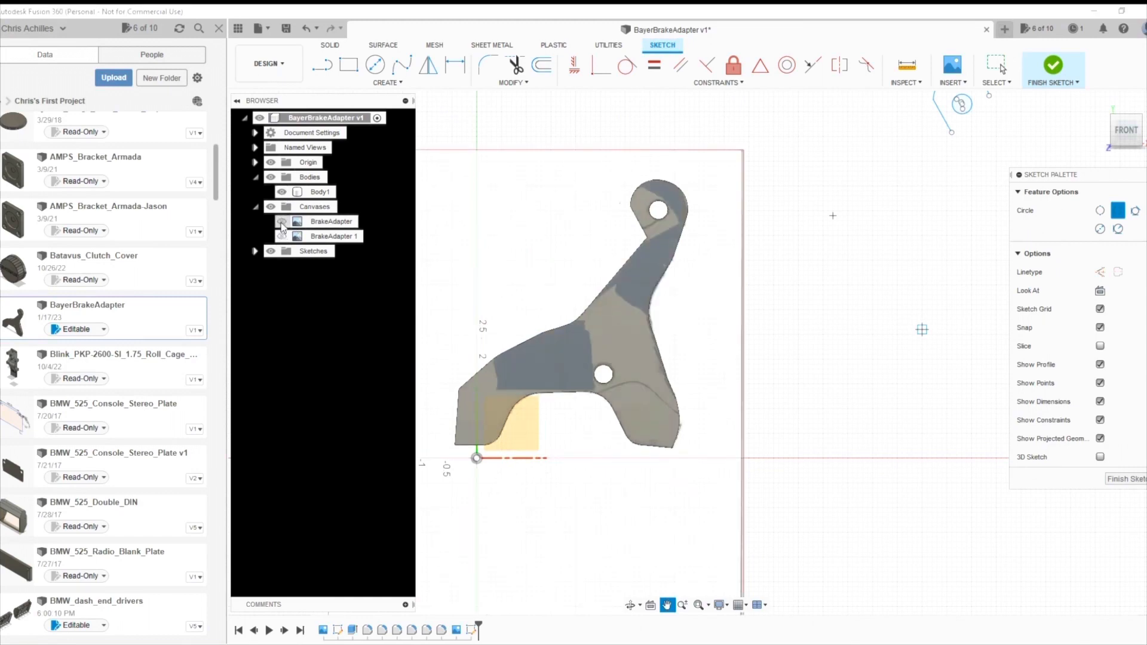
{"action": "left_click", "coordinate": [281, 222]}
{"action": "left_click", "coordinate": [281, 222]}
{"action": "left_click", "coordinate": [281, 222]}
{"action": "left_click", "coordinate": [281, 222]}
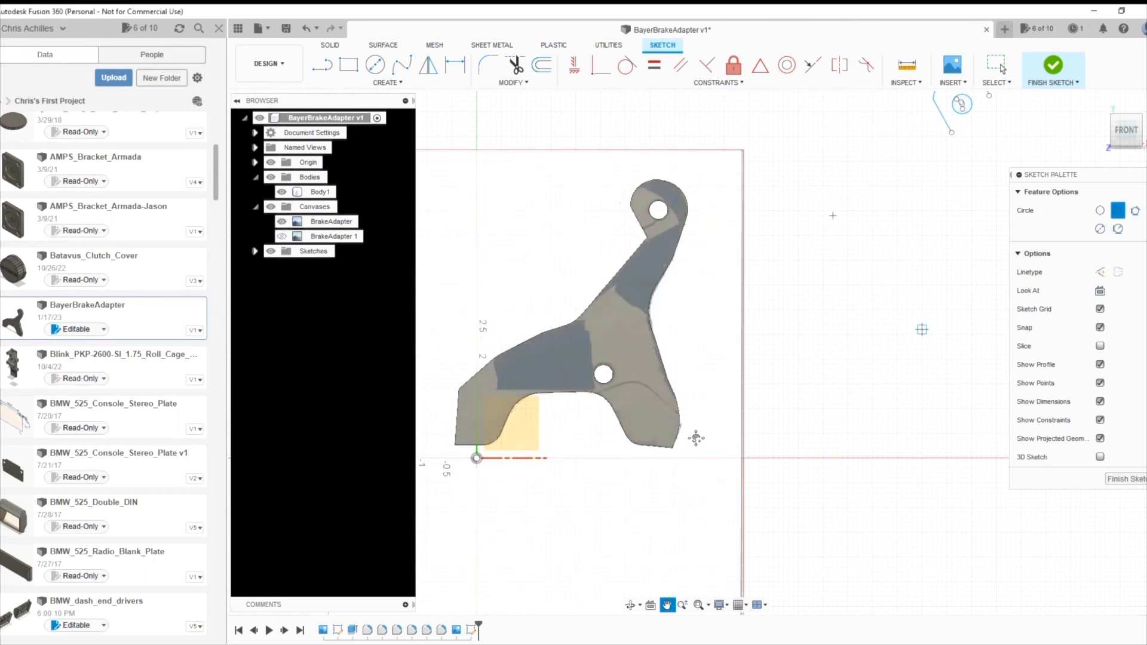
{"action": "scroll", "coordinate": [674, 376], "scroll_direction": "up", "scroll_amount": 3}
{"action": "scroll", "coordinate": [682, 290], "scroll_direction": "down", "scroll_amount": 1}
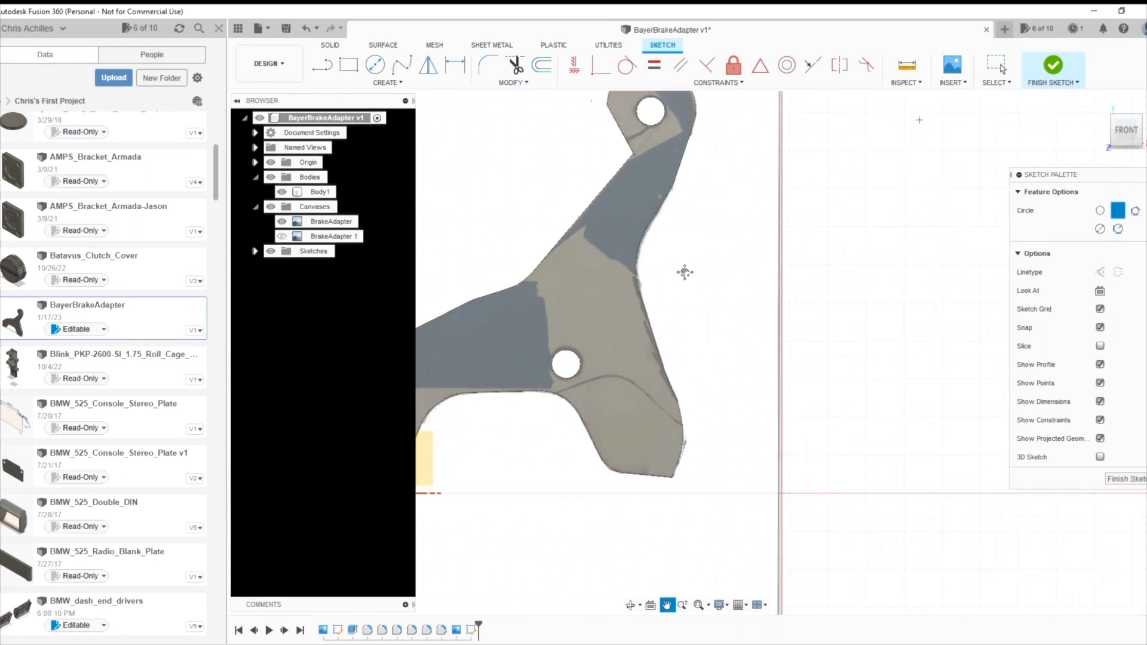
{"action": "middle_click_drag", "start_coordinate": [631, 203], "coordinate": [552, 338]}
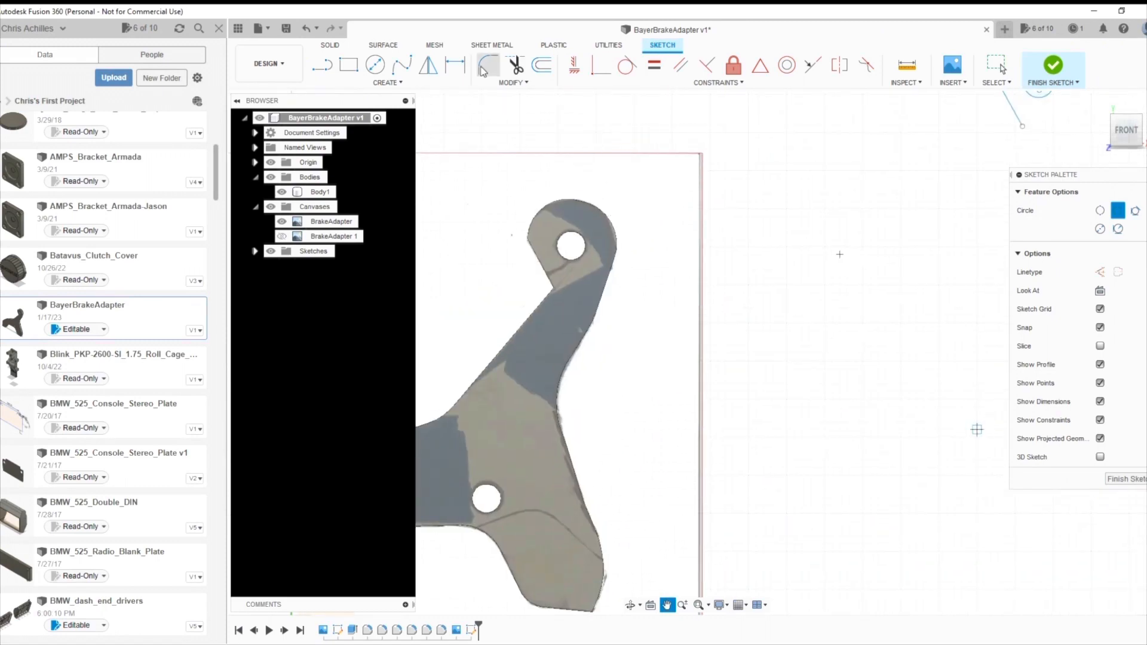
Review the part's history by rolling the timeline back to just after the extrude and returning it to the end
{"action": "left_click", "coordinate": [337, 47]}
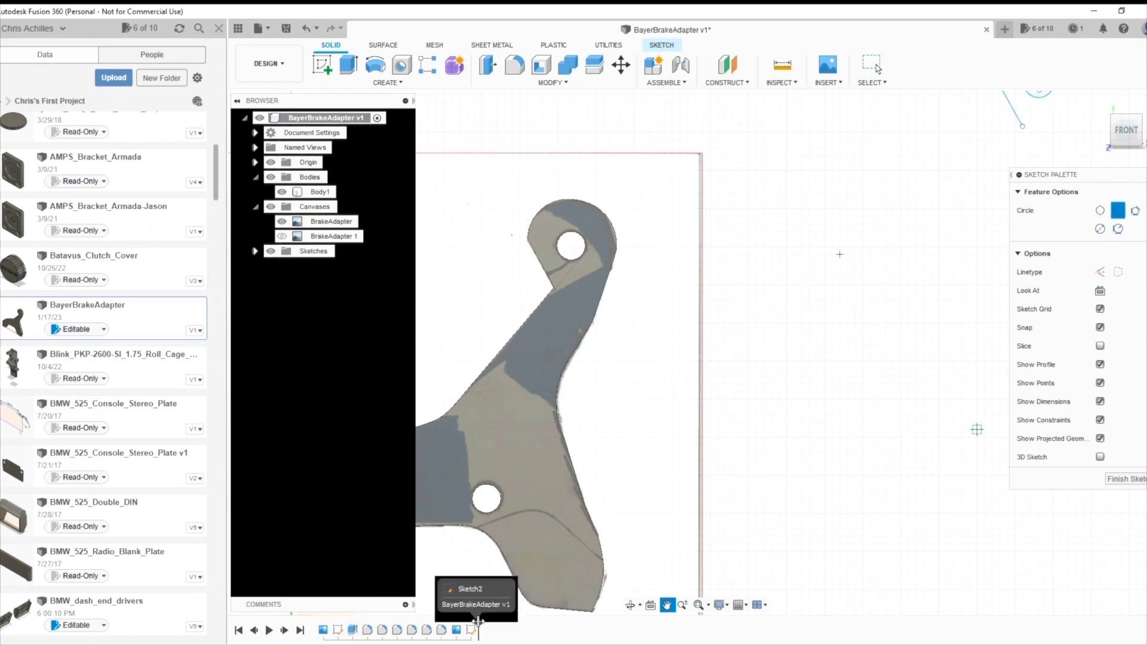
{"action": "left_click_drag", "start_coordinate": [478, 628], "coordinate": [360, 627]}
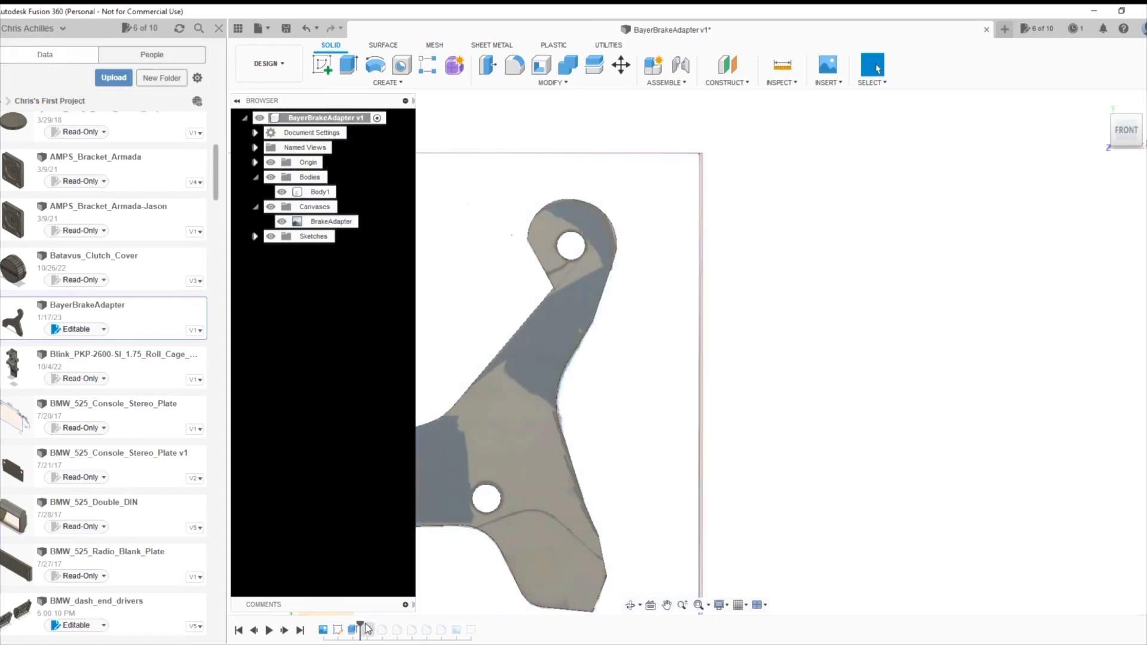
{"action": "left_click_drag", "start_coordinate": [363, 623], "coordinate": [462, 624]}
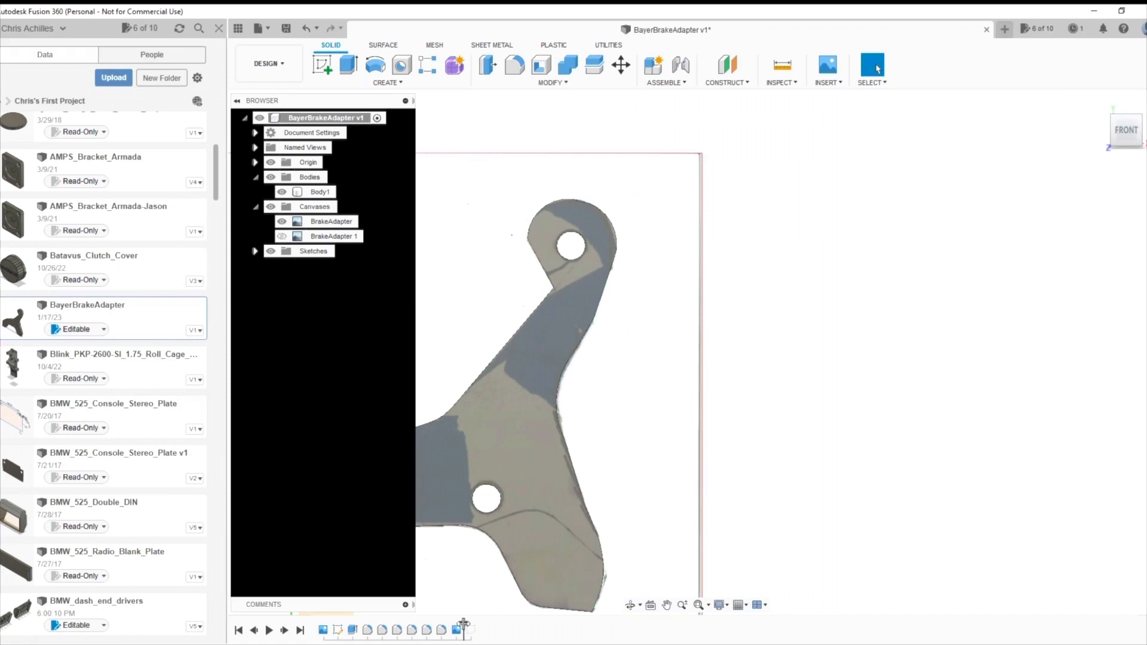
{"action": "left_click_drag", "start_coordinate": [462, 626], "coordinate": [477, 625]}
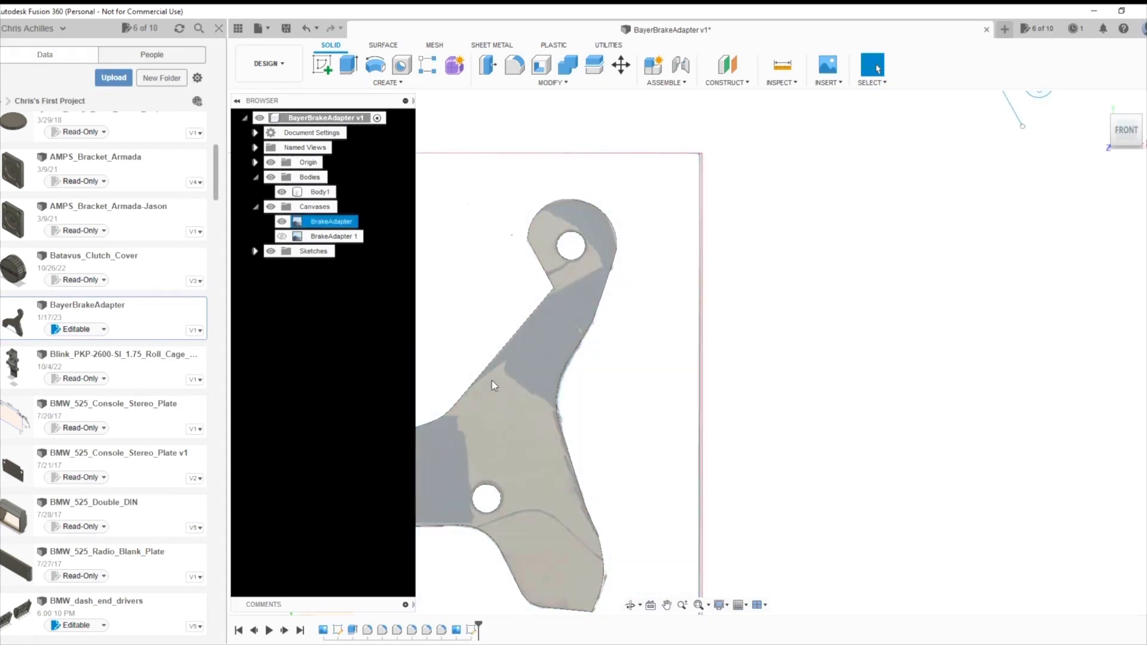
Hide the BrakeAdapter canvas and start a new sketch on the front plane
{"action": "left_click", "coordinate": [281, 221]}
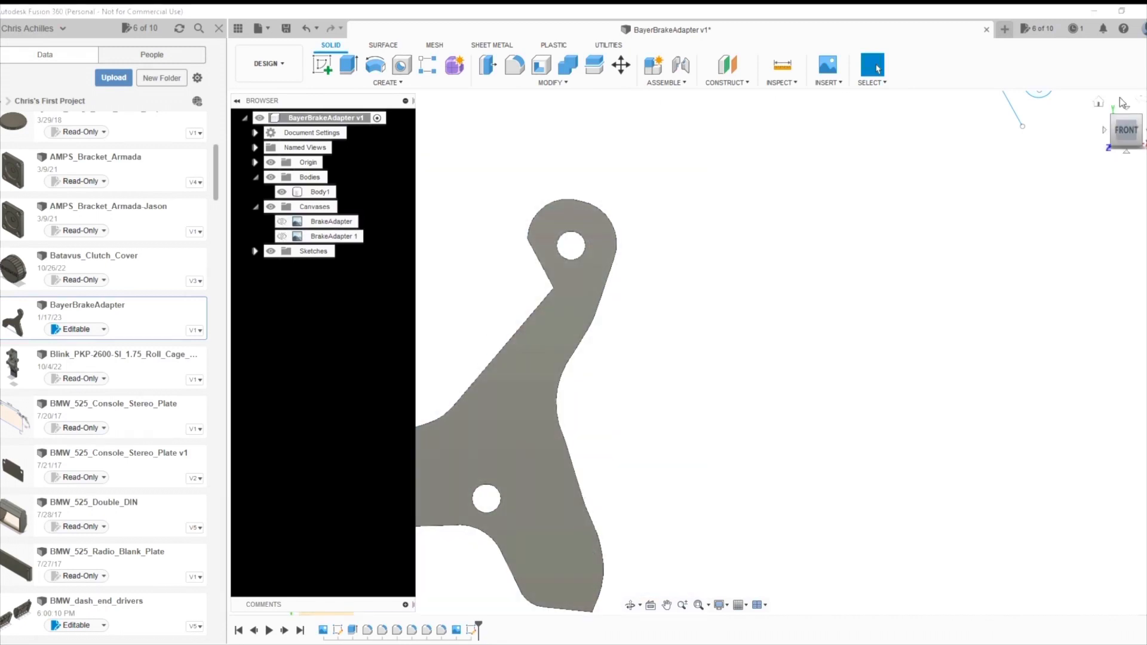
{"action": "left_click", "coordinate": [1140, 118]}
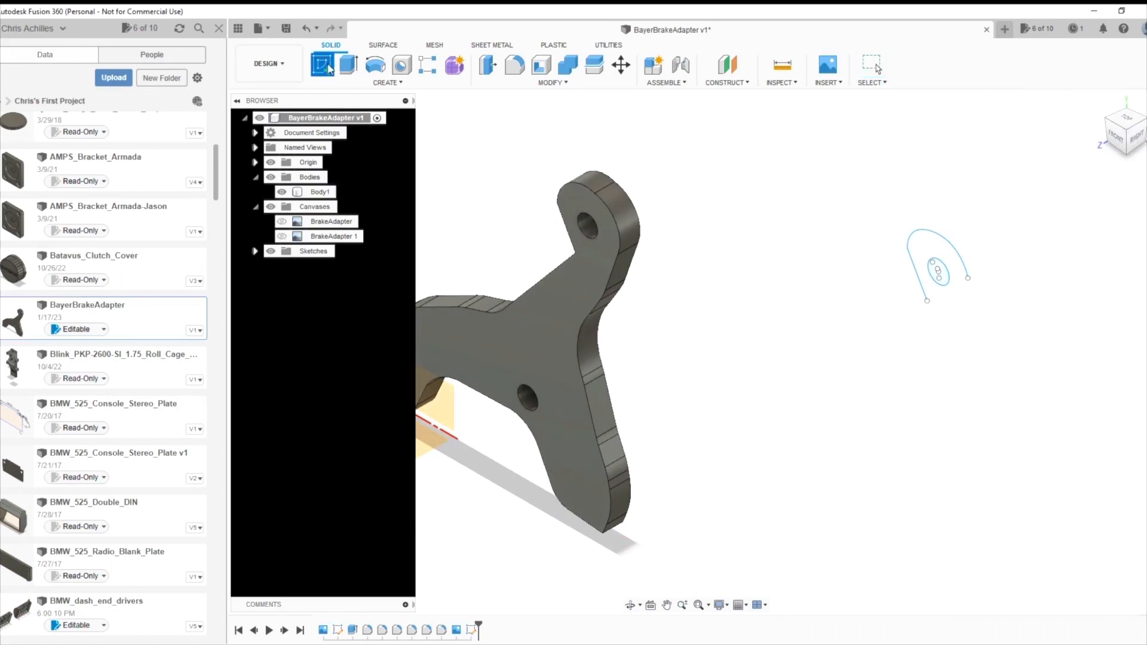
{"action": "left_click", "coordinate": [349, 67]}
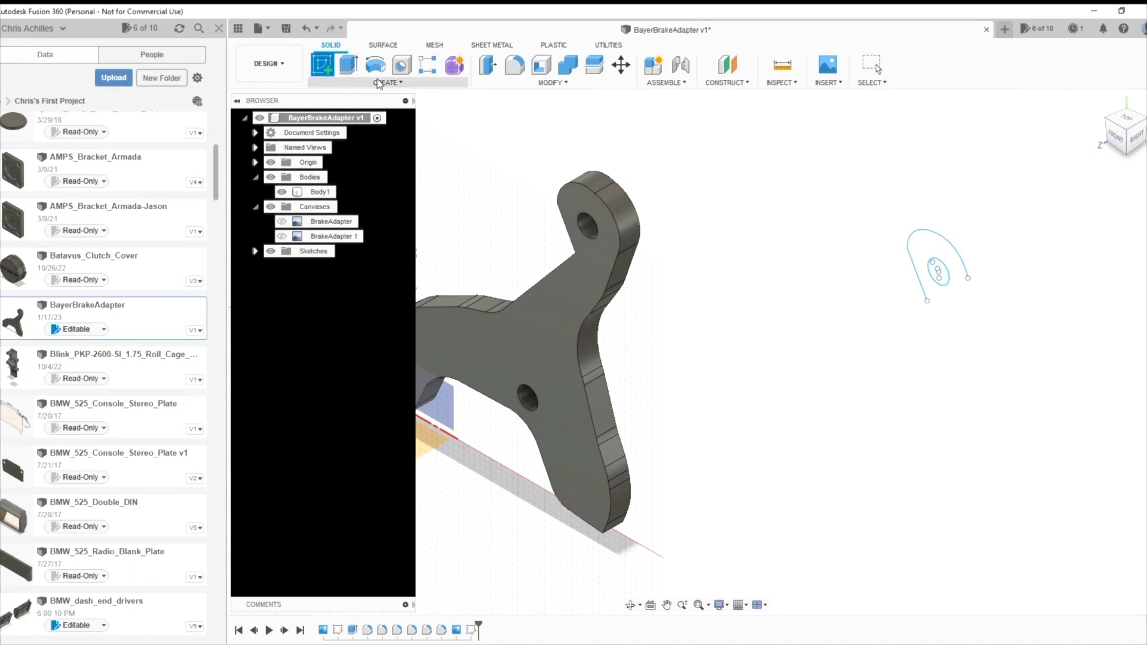
{"action": "left_click", "coordinate": [899, 324]}
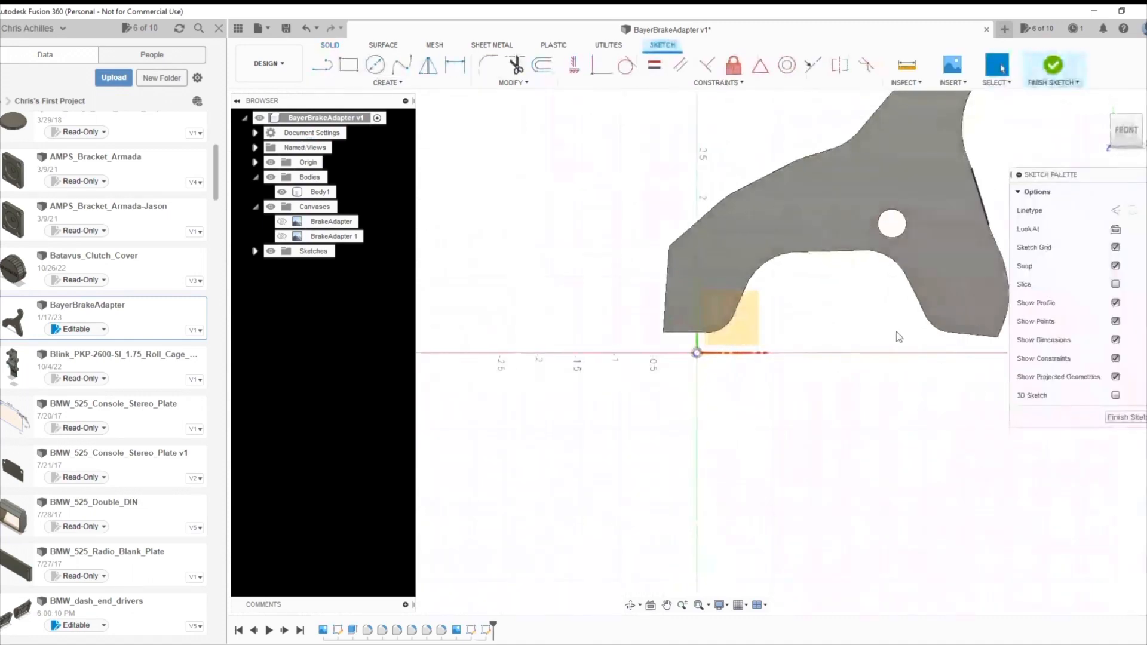
Close the traced rounded-end profile with a line from the straight edge's lower endpoint to the last arc's open endpoint
{"action": "left_click", "coordinate": [668, 604]}
{"action": "left_click_drag", "start_coordinate": [767, 334], "coordinate": [356, 574]}
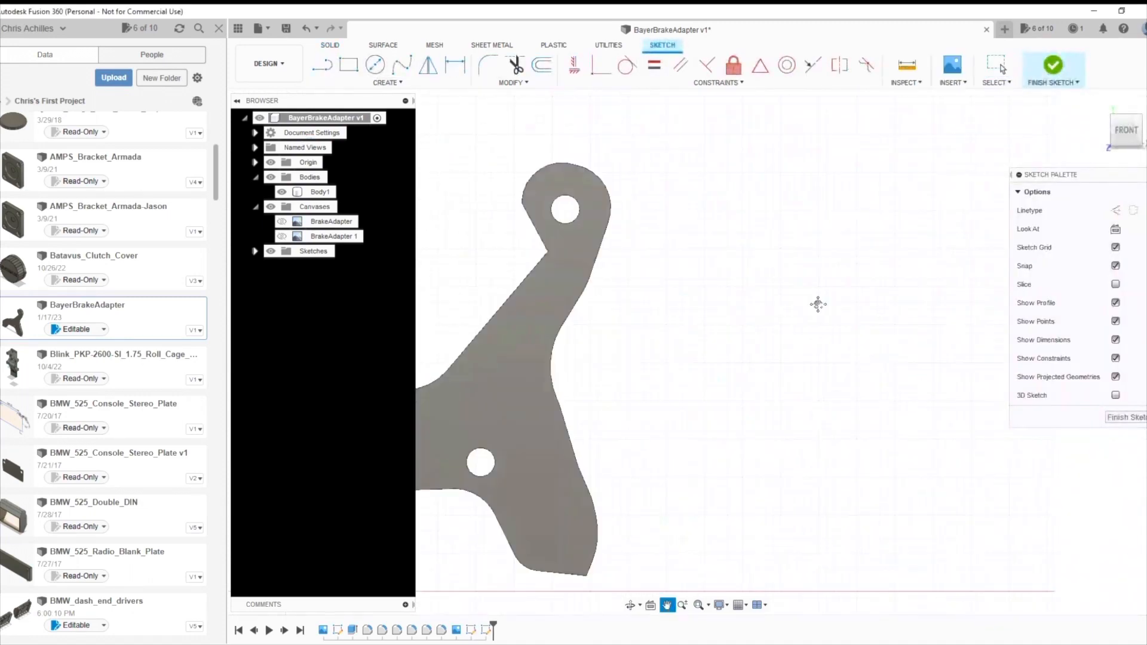
{"action": "left_click_drag", "start_coordinate": [842, 261], "coordinate": [614, 441]}
{"action": "key", "text": "Escape"}
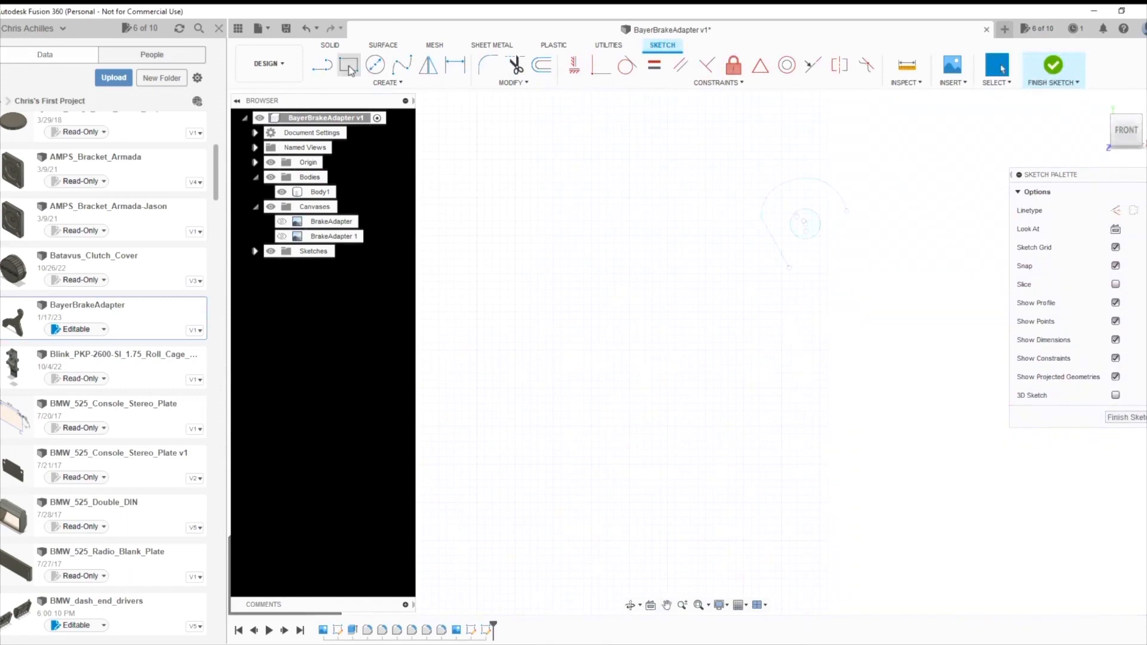
{"action": "left_click", "coordinate": [323, 76]}
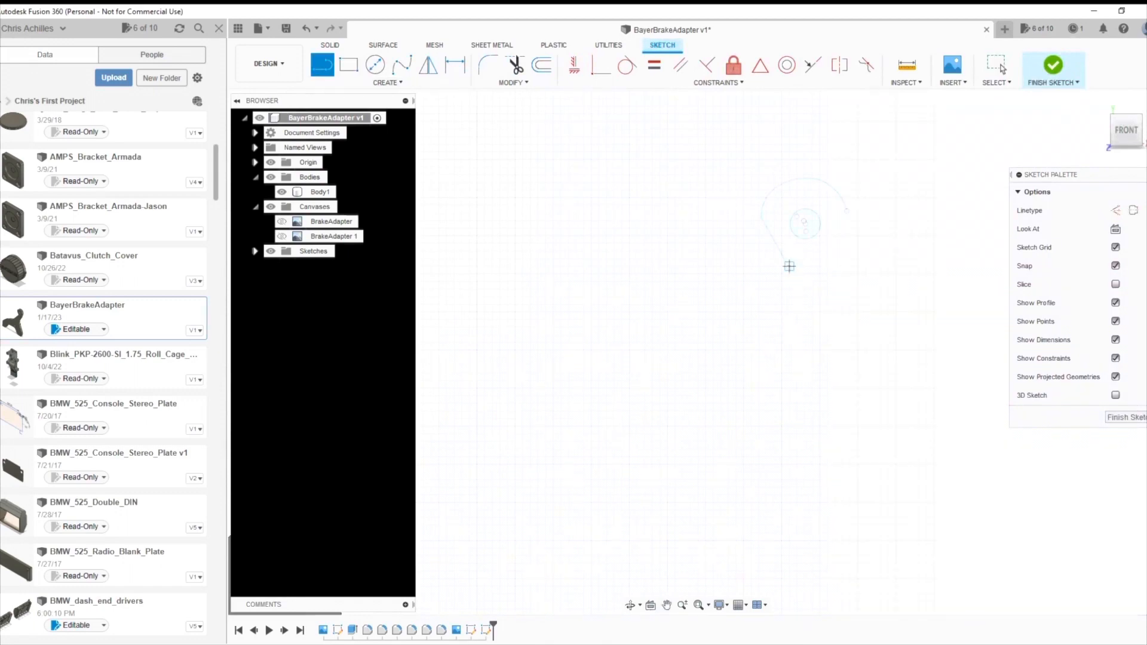
{"action": "left_click", "coordinate": [789, 266]}
{"action": "left_click", "coordinate": [849, 213]}
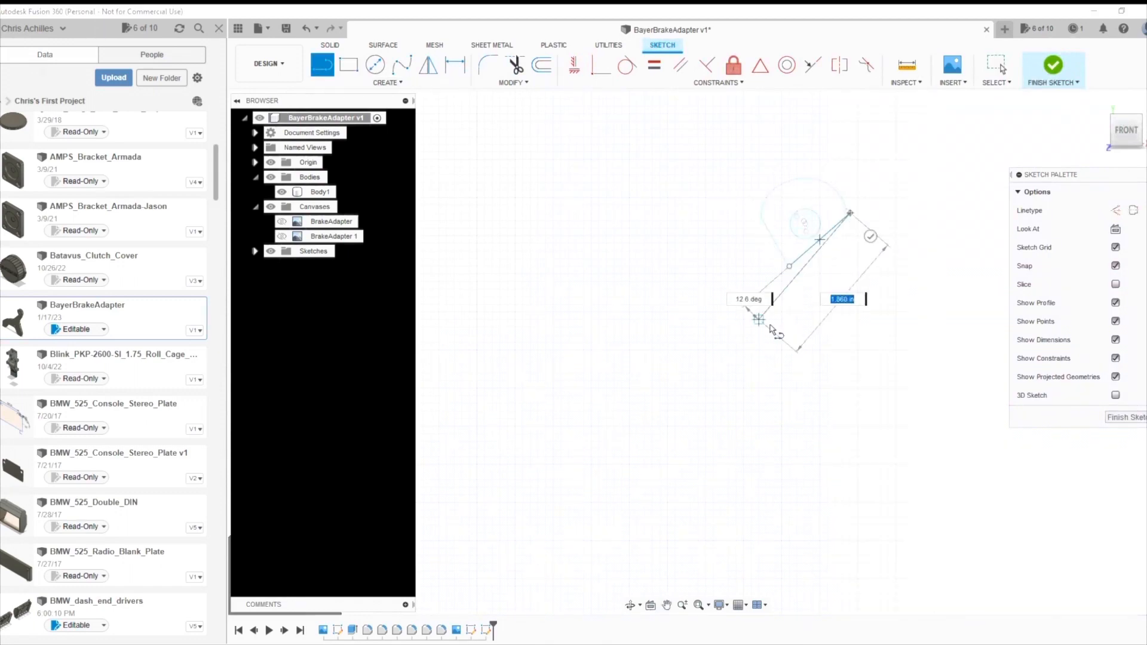
Try extruding the circle inside the traced profile 3 in as a new body
{"action": "key", "text": "Escape"}
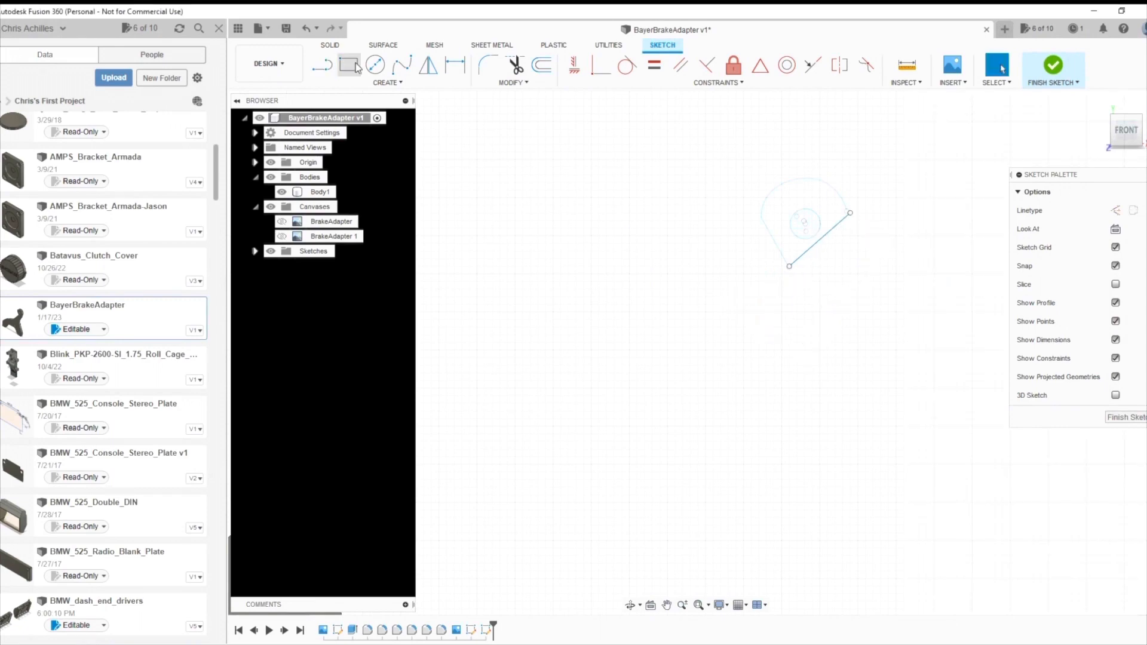
{"action": "left_click", "coordinate": [330, 45]}
{"action": "left_click", "coordinate": [351, 67]}
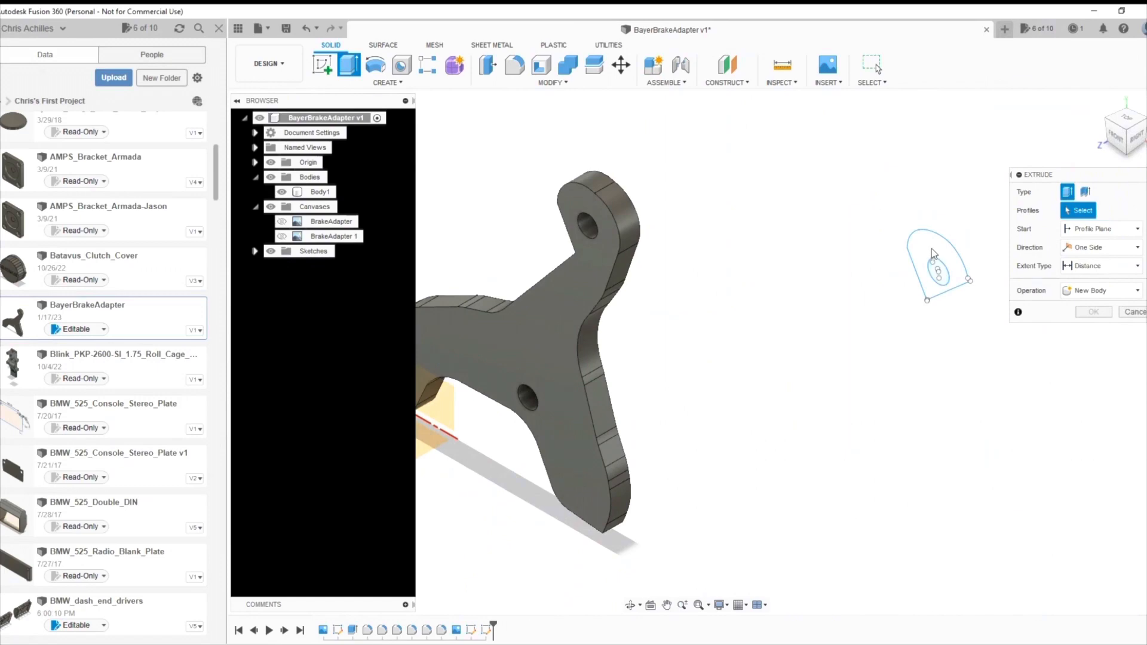
{"action": "left_click", "coordinate": [937, 271]}
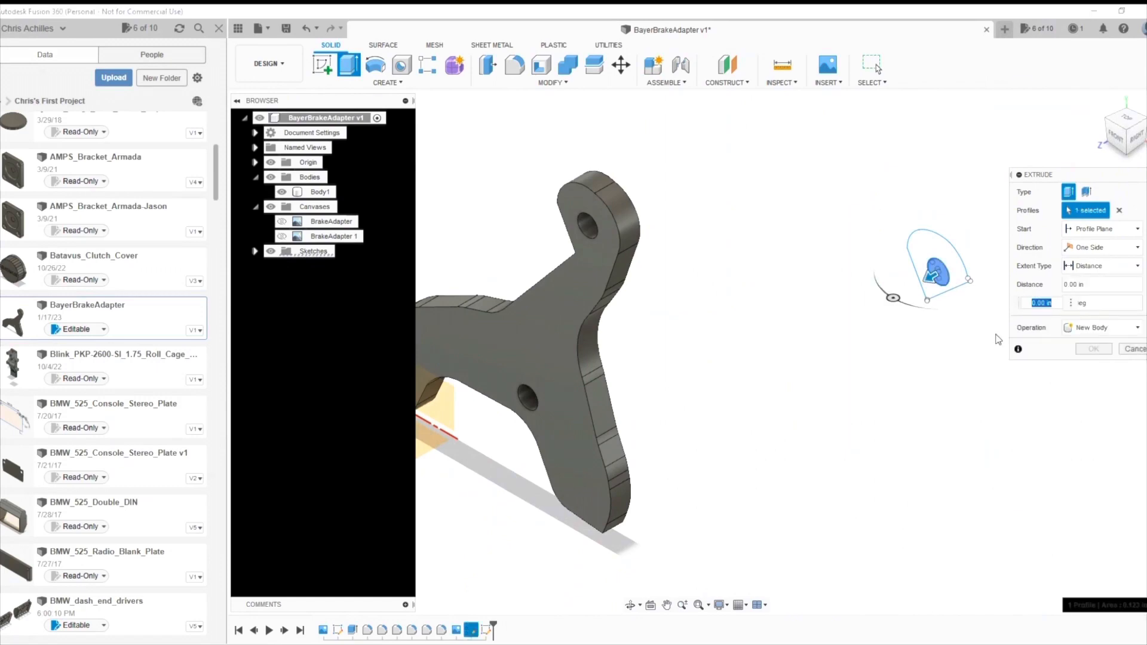
{"action": "type", "text": "3"}
{"action": "key", "text": "Return"}
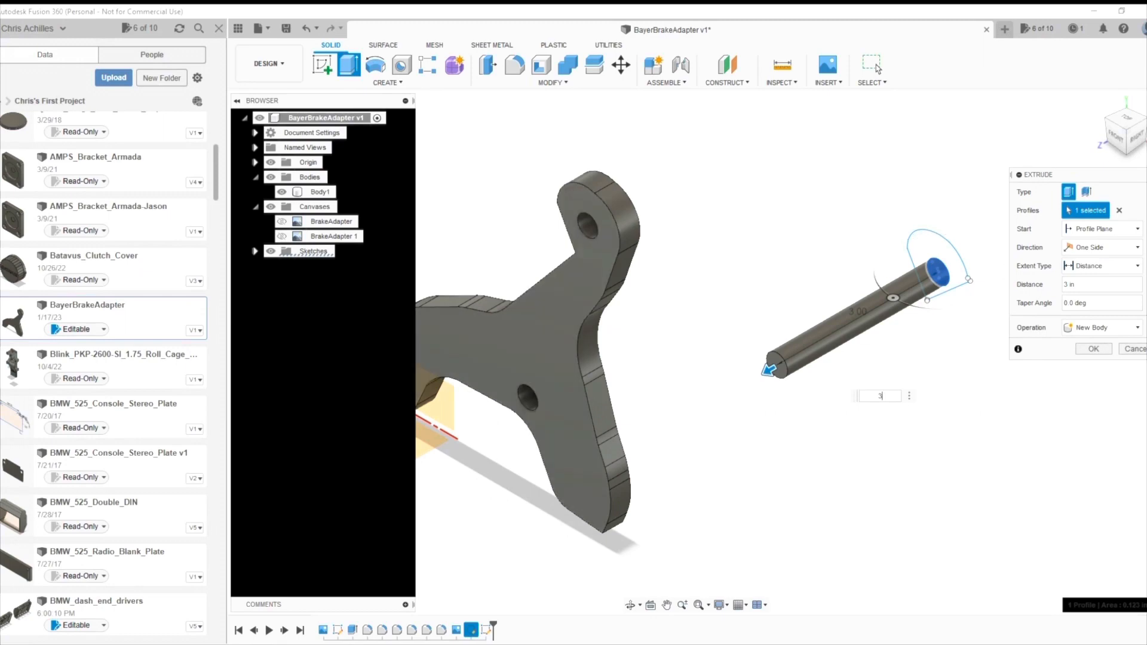
{"action": "left_click", "coordinate": [1135, 349]}
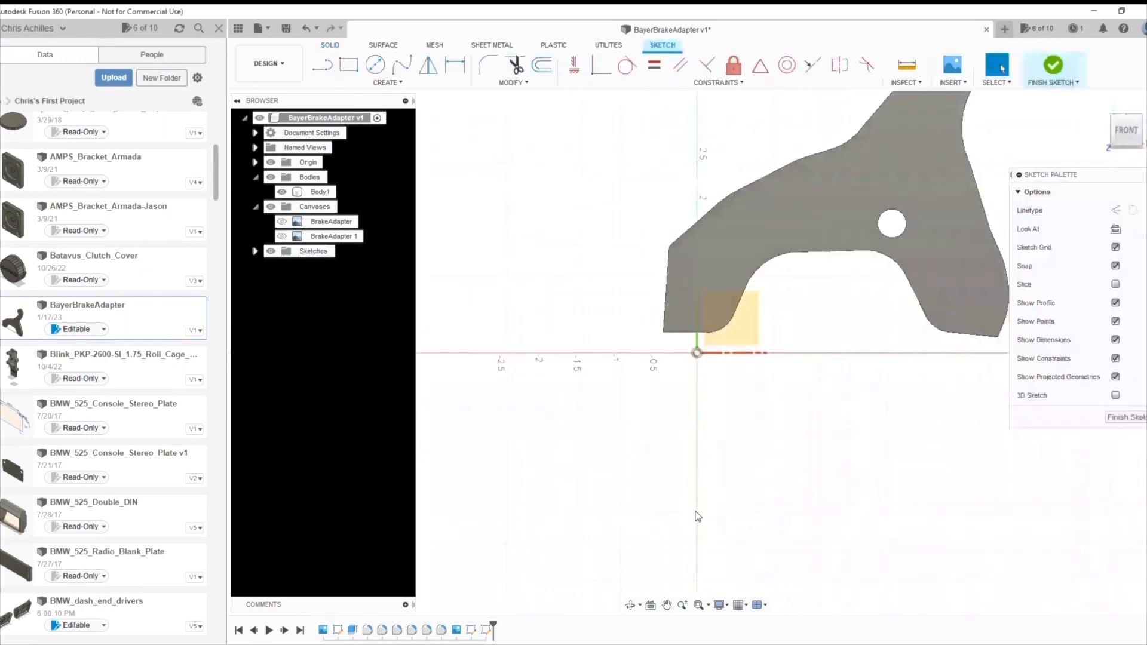
{"action": "left_click", "coordinate": [667, 606]}
{"action": "left_click_drag", "start_coordinate": [778, 276], "coordinate": [504, 464]}
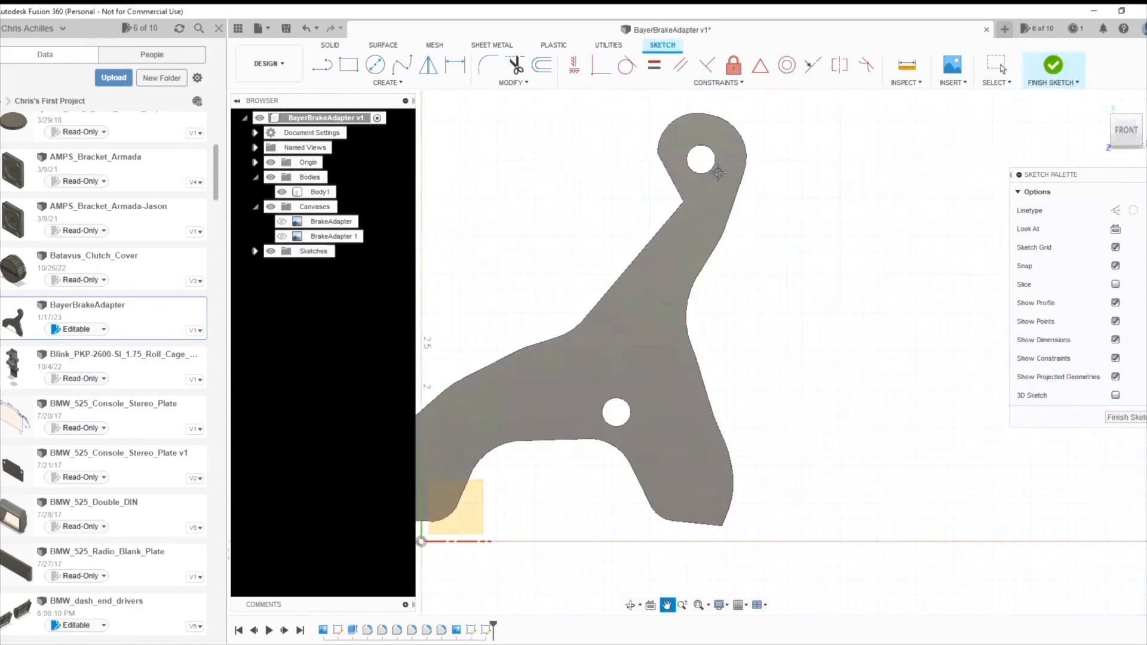
{"action": "left_click", "coordinate": [259, 27]}
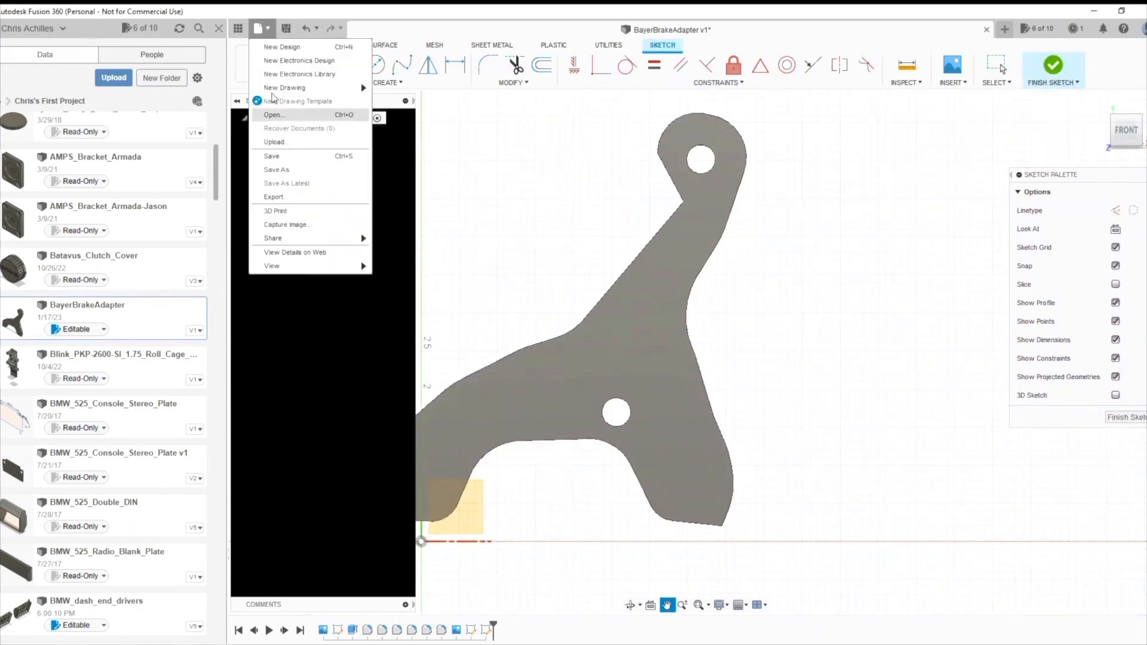
{"action": "left_click", "coordinate": [332, 202]}
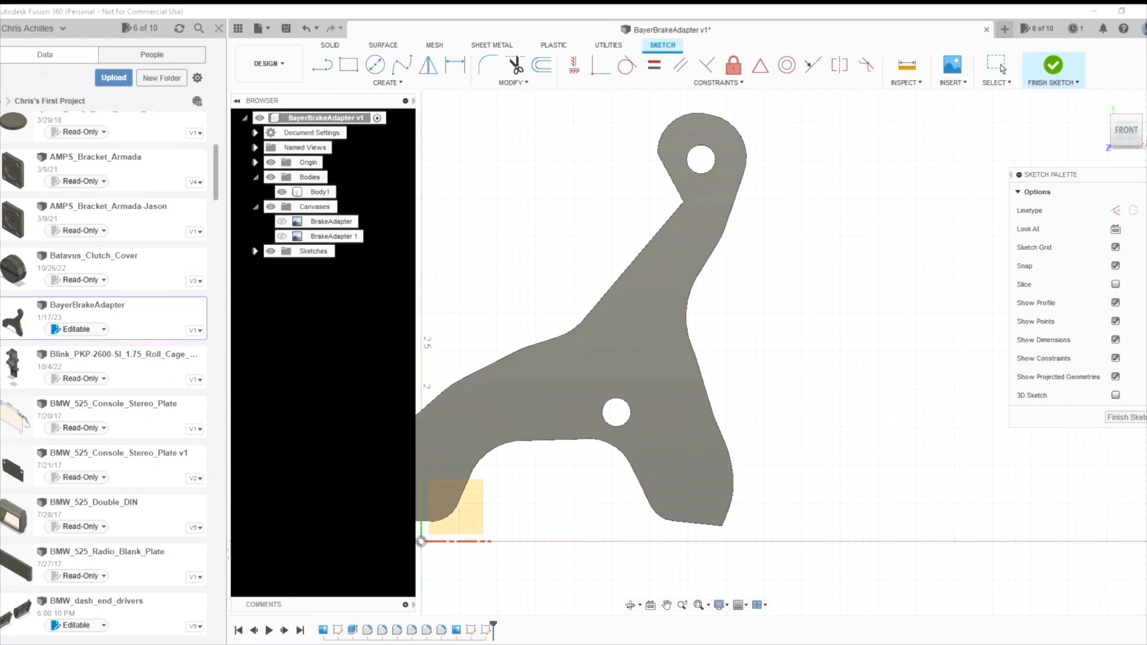
{"action": "left_click", "coordinate": [1000, 66]}
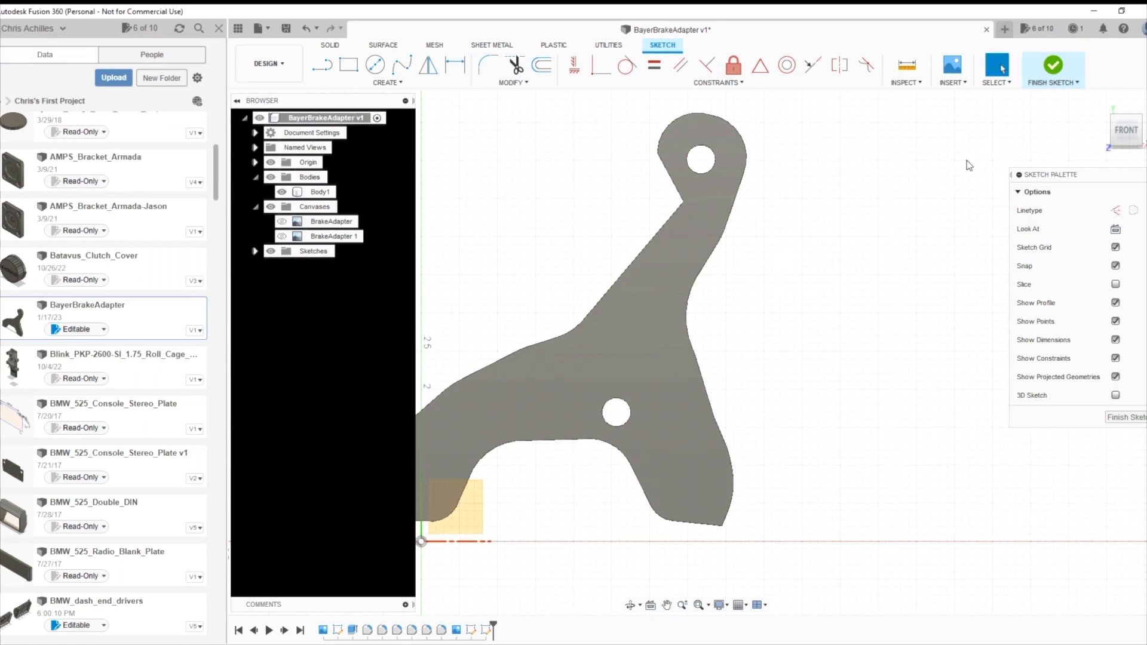
{"action": "left_click", "coordinate": [345, 45]}
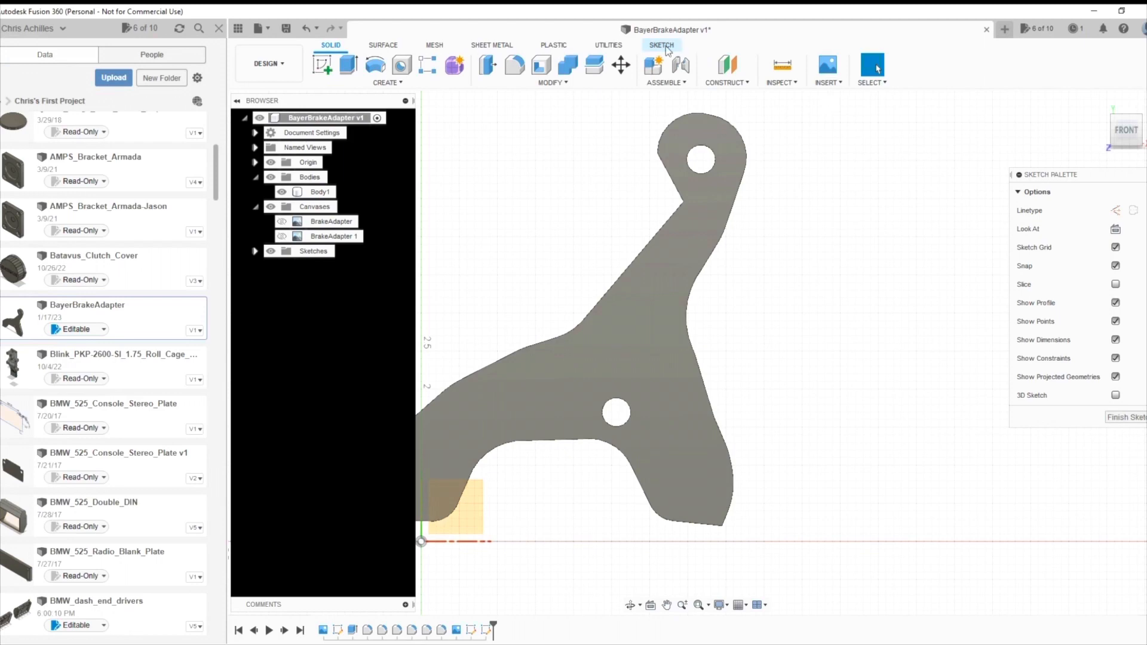
Try exporting the brake adapter body for 3D printing as a binary STL file in millimetres
{"action": "left_click", "coordinate": [605, 47]}
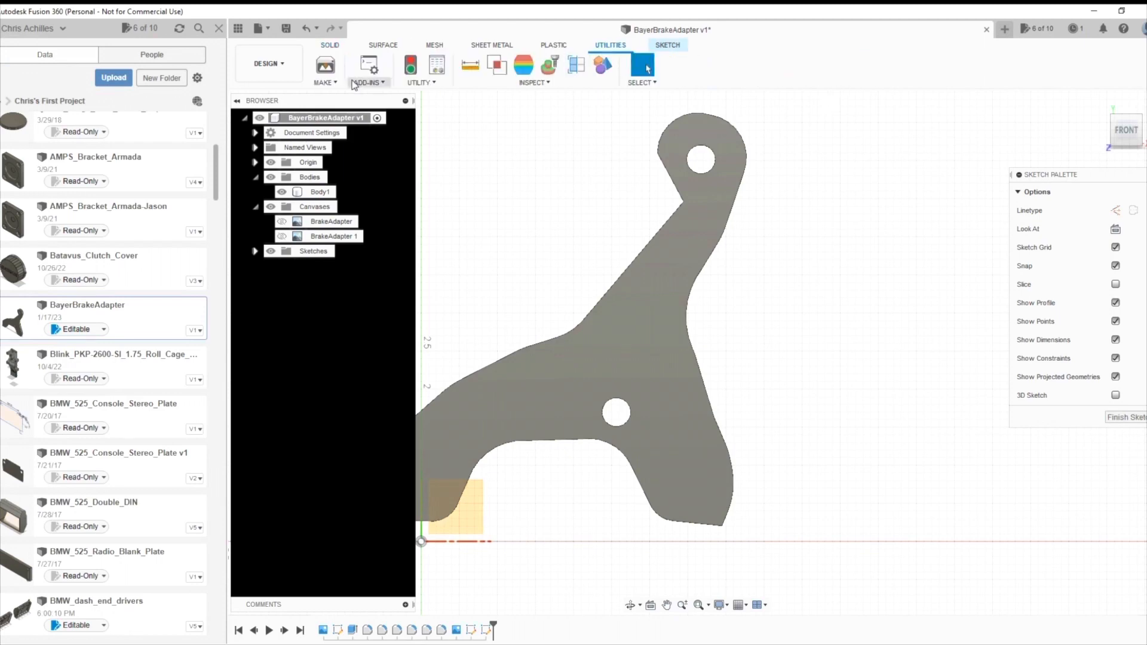
{"action": "left_click", "coordinate": [325, 65]}
{"action": "left_click", "coordinate": [551, 302]}
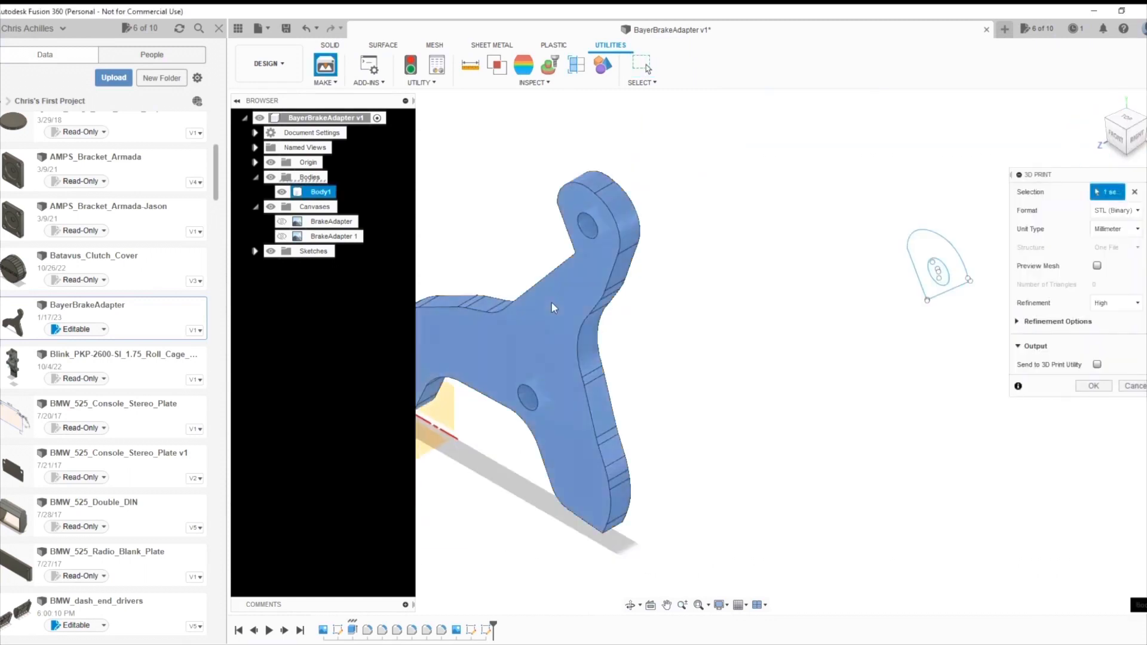
{"action": "left_click", "coordinate": [1093, 387]}
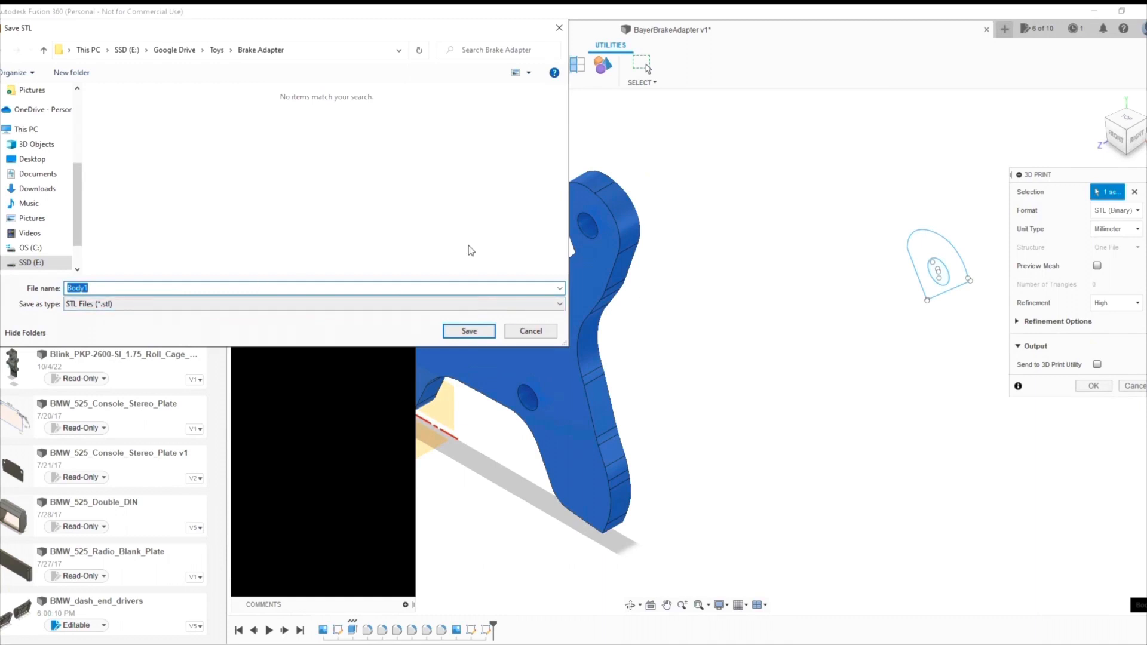
{"action": "left_click", "coordinate": [529, 329]}
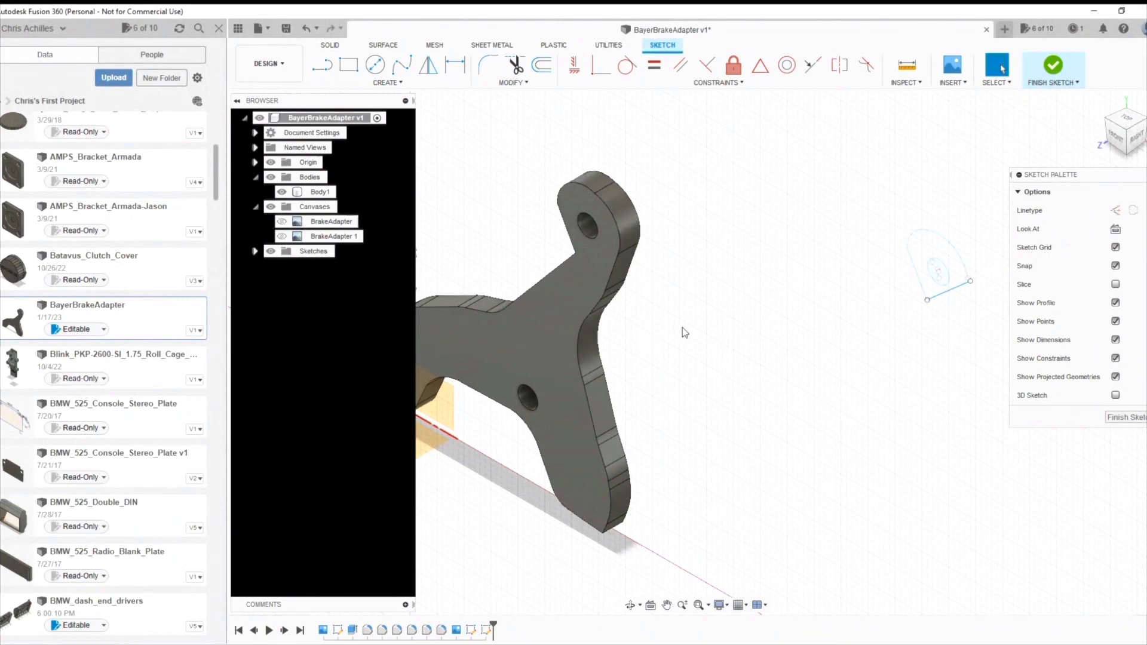
{"action": "left_click", "coordinate": [501, 346]}
{"action": "left_click", "coordinate": [783, 388]}
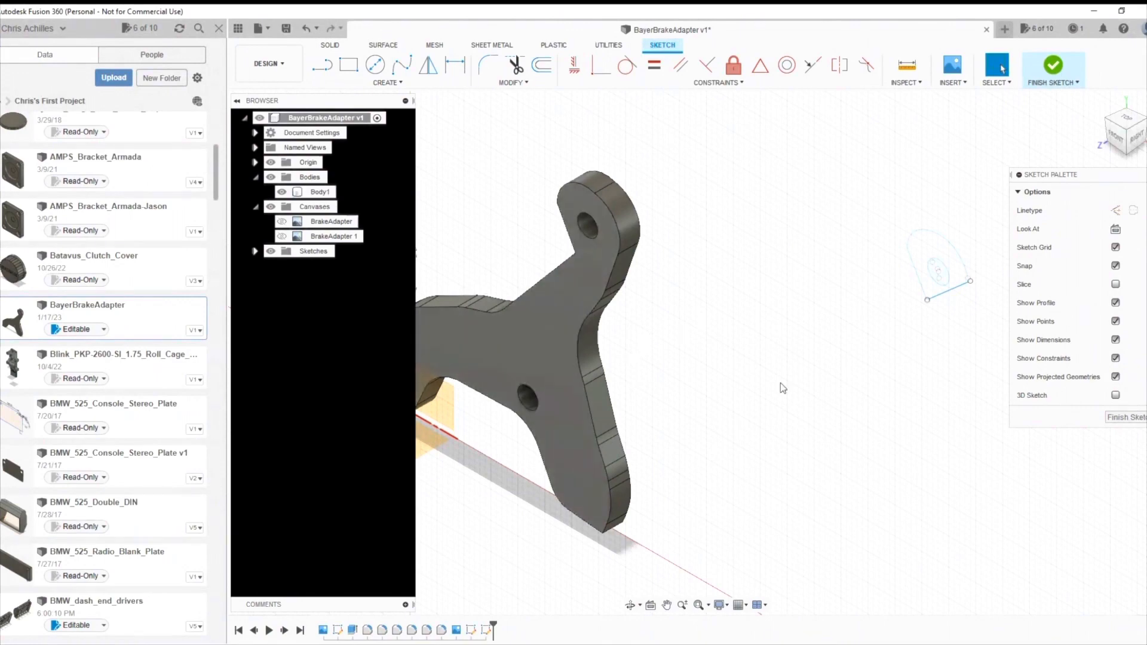